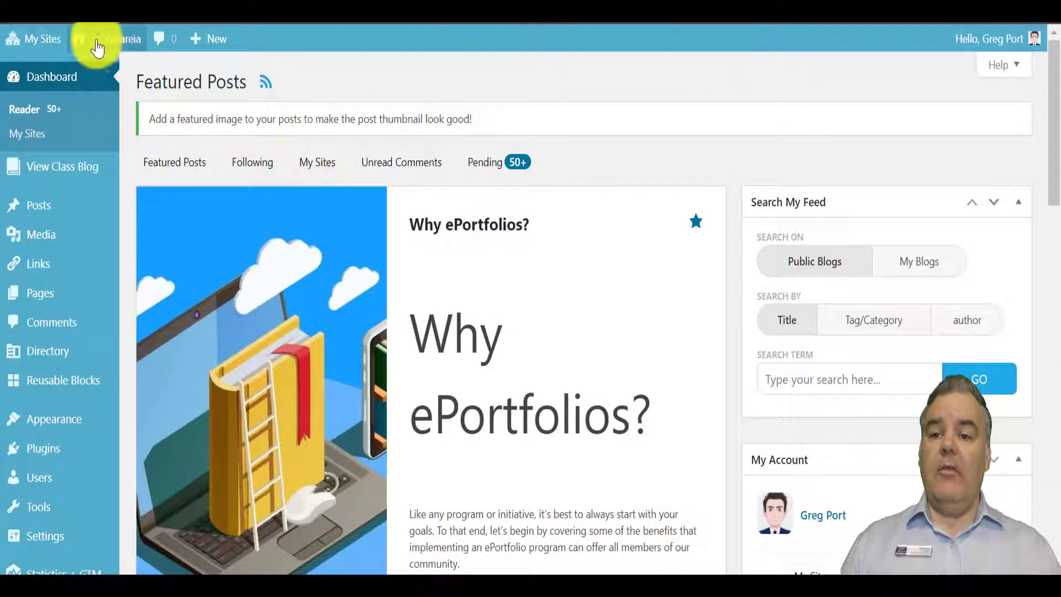
- Visit the student portfolio site from its dashboard and look over the homepage from the header to the Getting started post
mouse_move(95, 39)
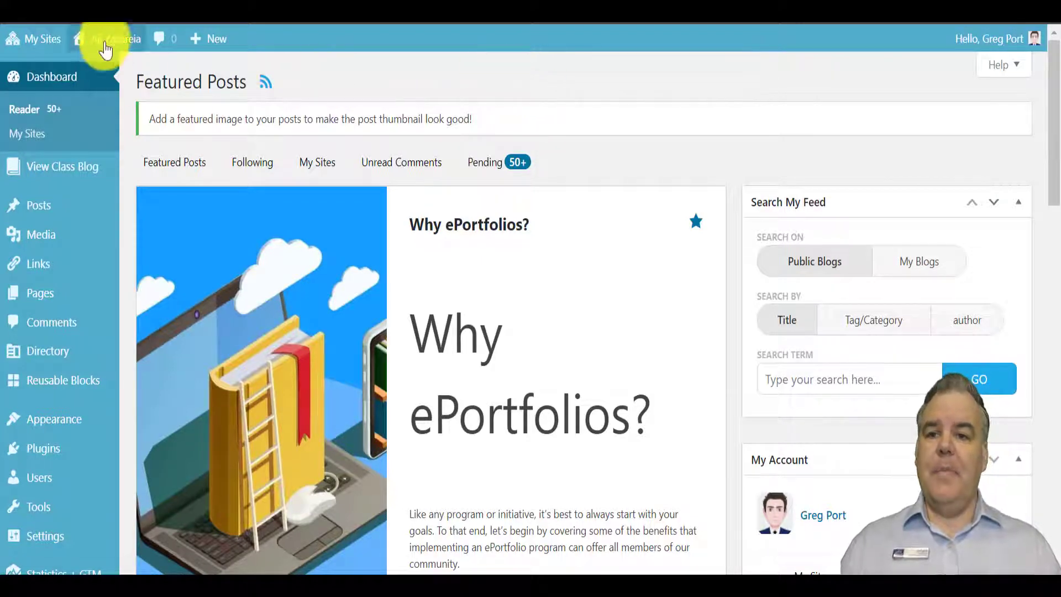
left_click(98, 83)
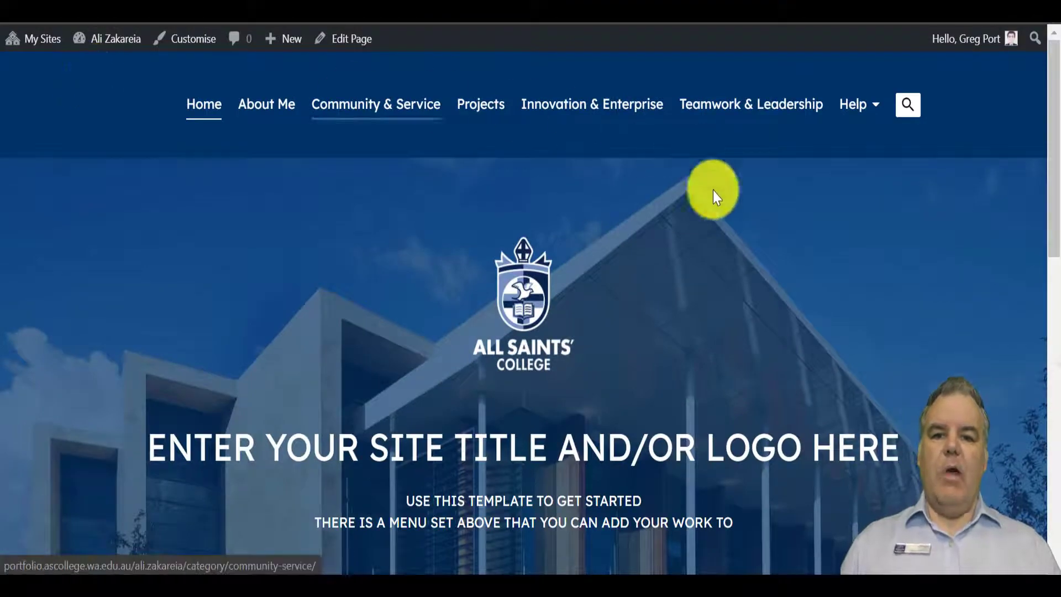
scroll(332, 390, "down", 5)
scroll(332, 386, "up", 5)
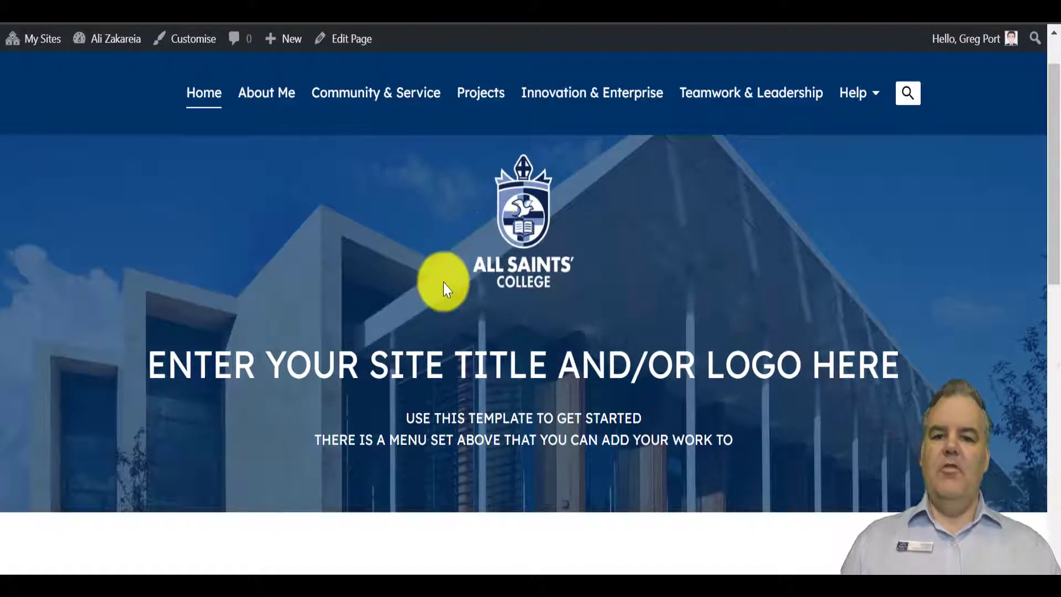
scroll(444, 293, "down", 8)
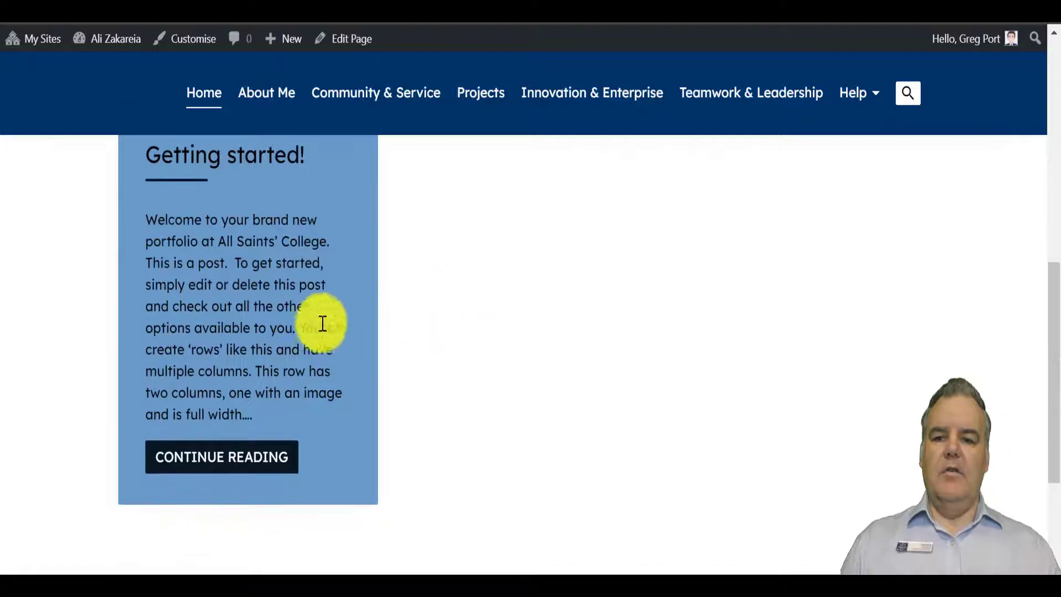
scroll(299, 326, "up", 8)
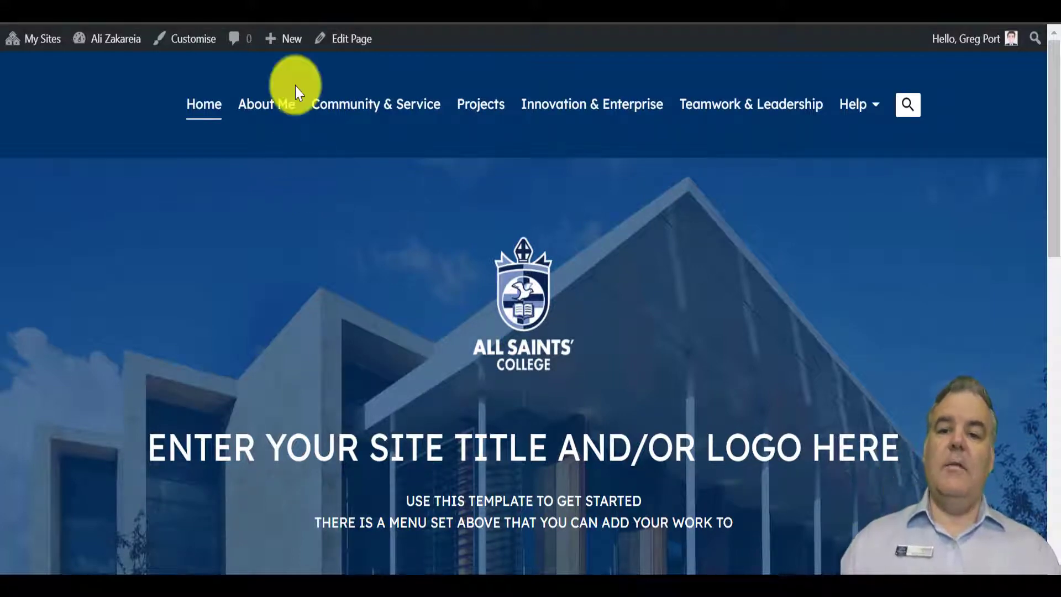
- Return to the site's dashboard and open the Themes page under the appearance settings
mouse_move(111, 37)
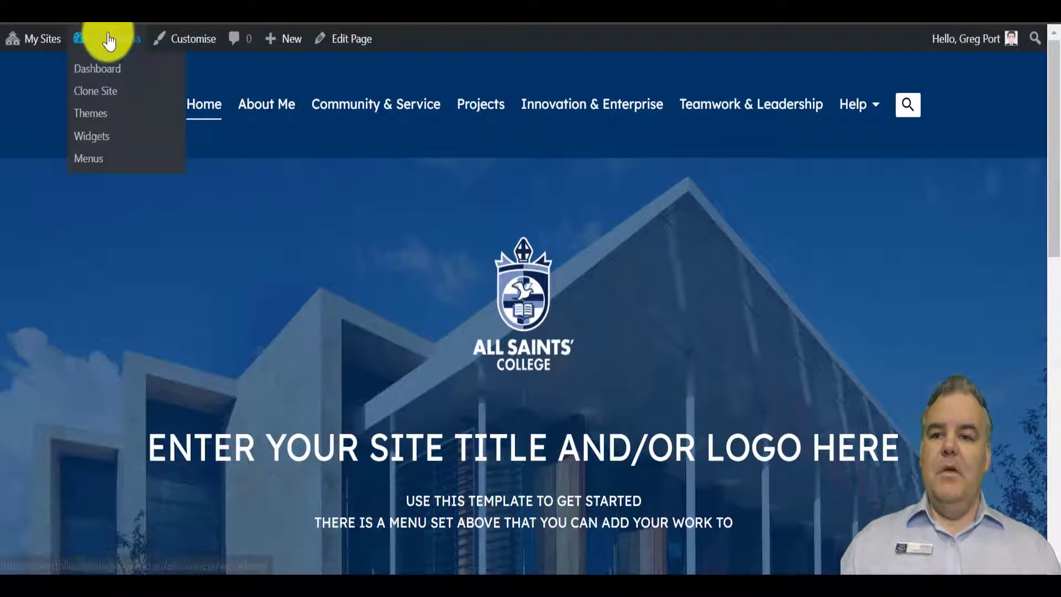
left_click(103, 73)
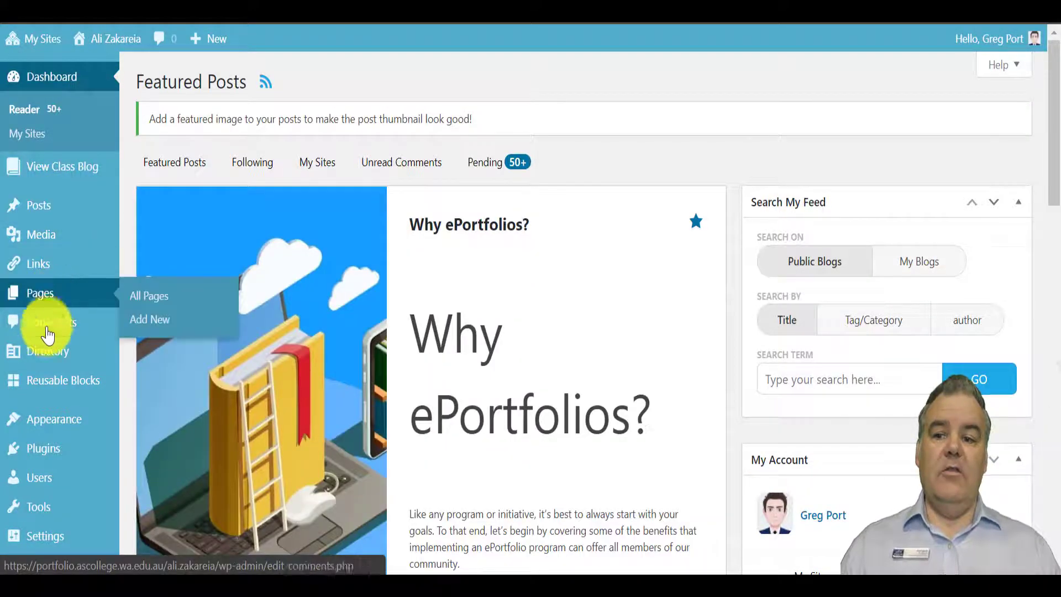
mouse_move(51, 424)
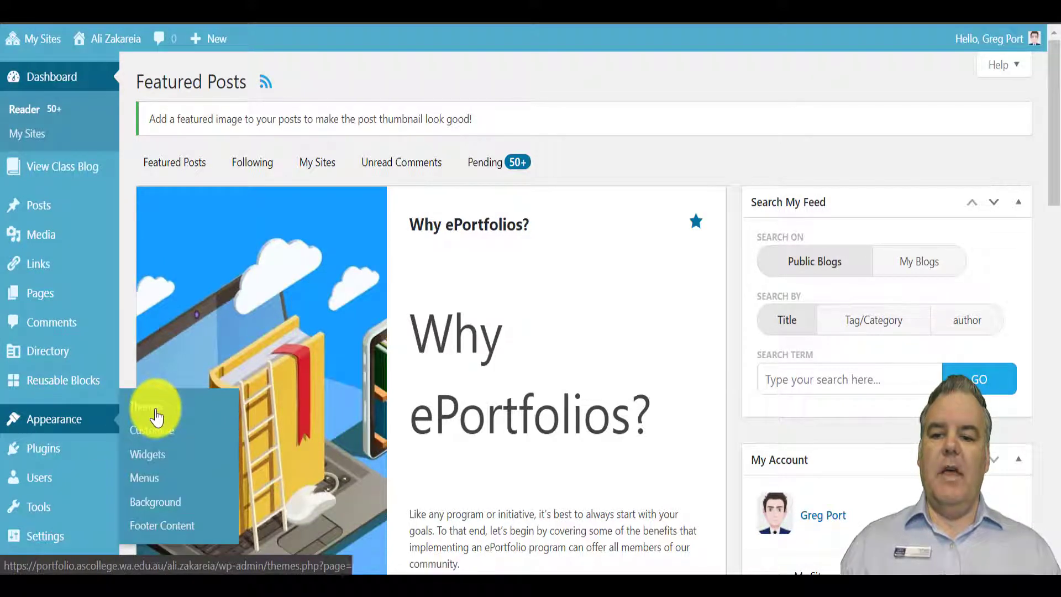
left_click(156, 416)
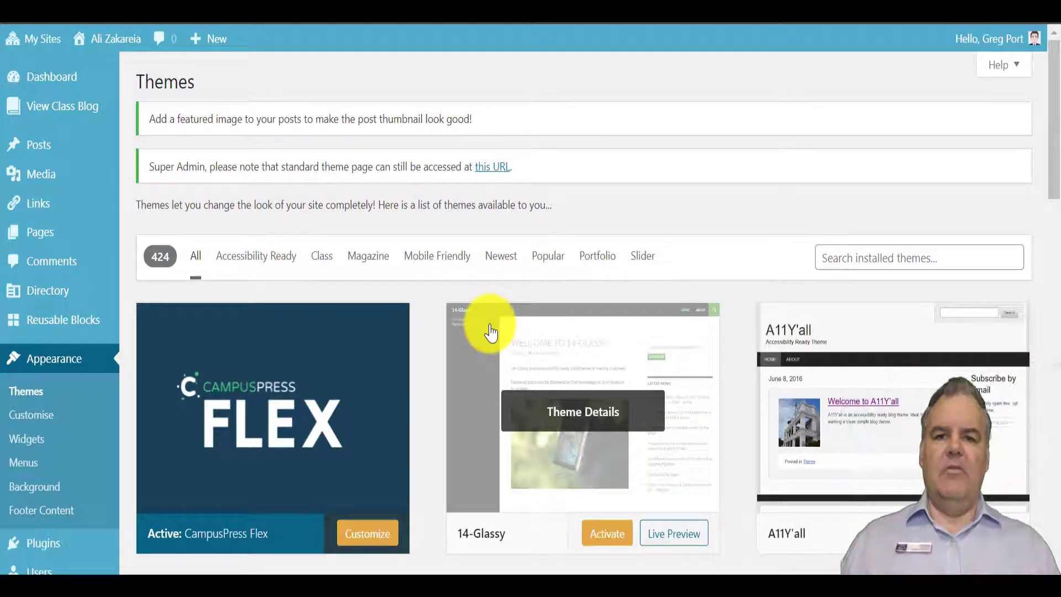
- Filter the theme list by the Portfolio, Popular and Newest categories in turn
left_click(600, 257)
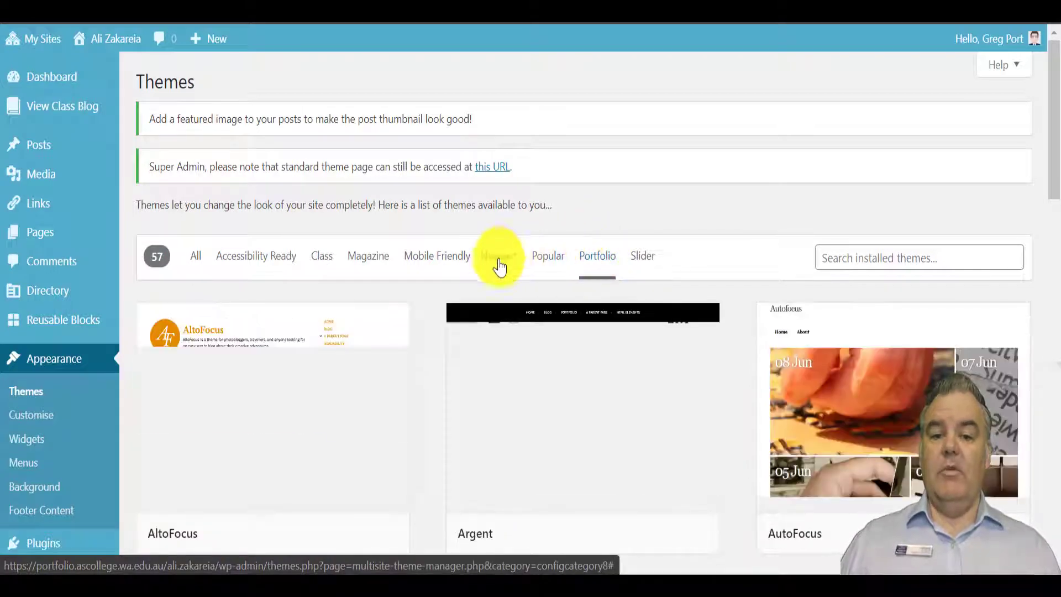
left_click(543, 260)
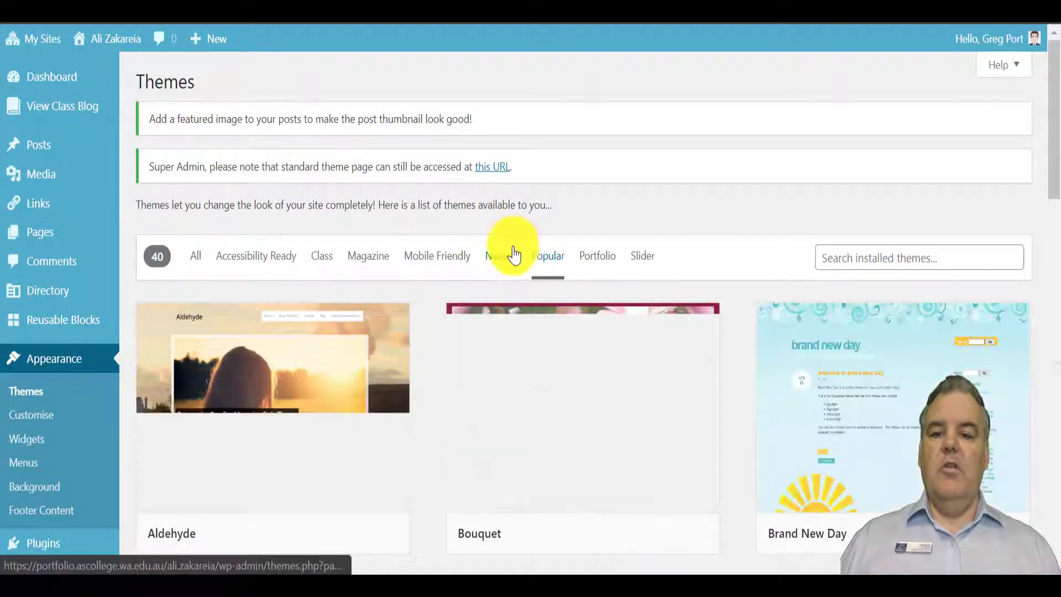
left_click(506, 260)
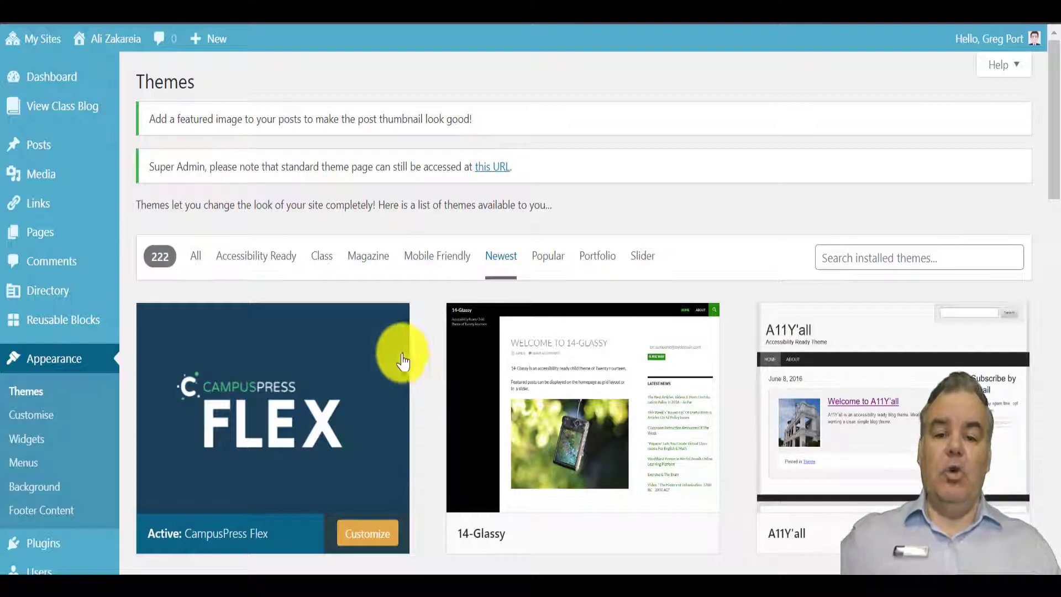
- Find the Boardwalk theme among the newest themes, open its live preview and look over the whole homepage
scroll(467, 437, "down", 15)
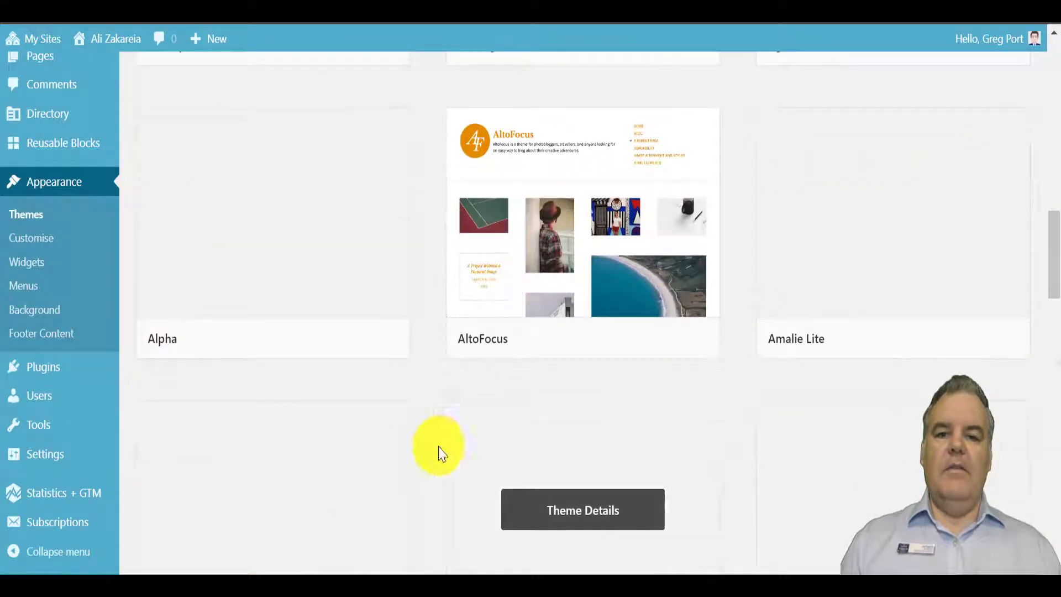
scroll(503, 478, "down", 3)
scroll(534, 476, "down", 20)
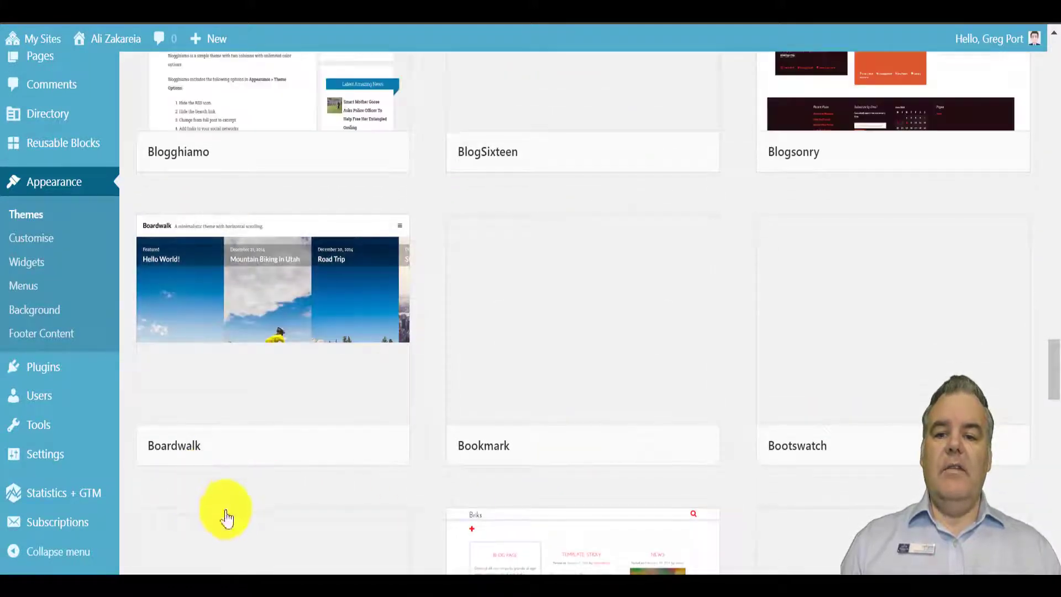
scroll(635, 464, "down", 5)
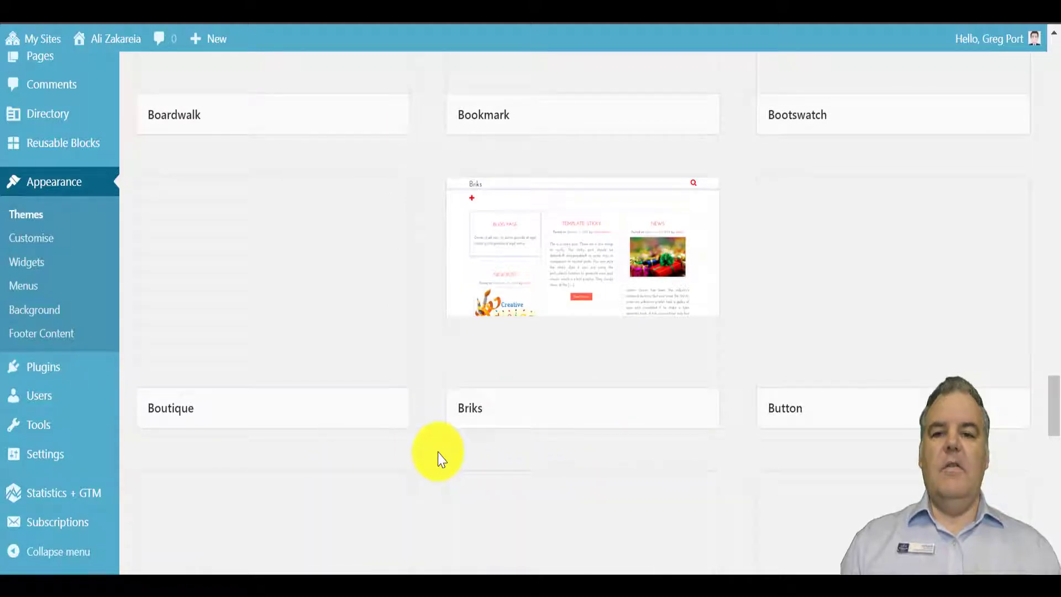
scroll(441, 458, "up", 6)
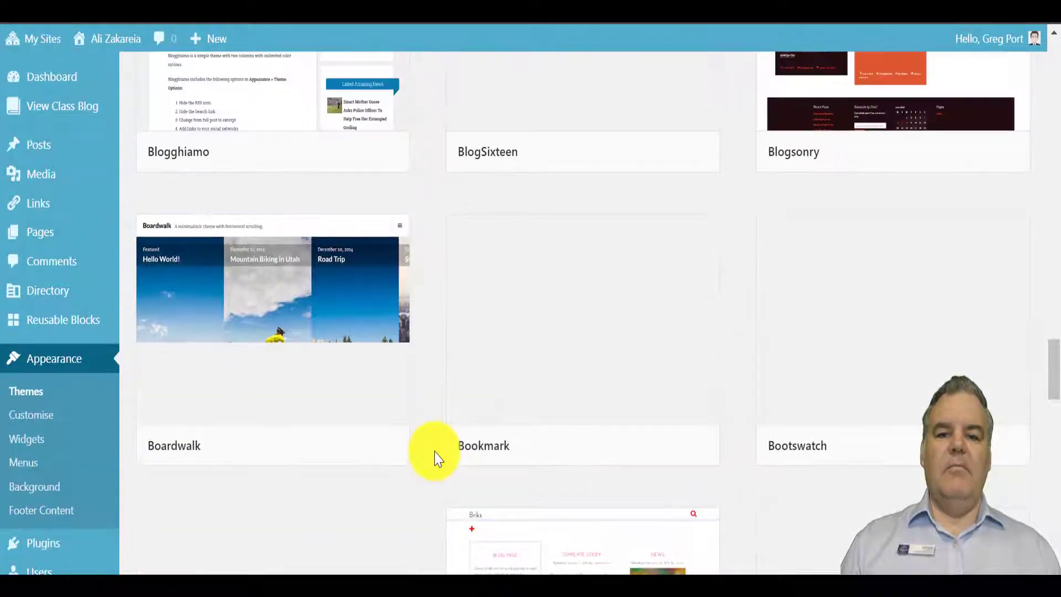
scroll(436, 458, "down", 3)
scroll(307, 387, "up", 2)
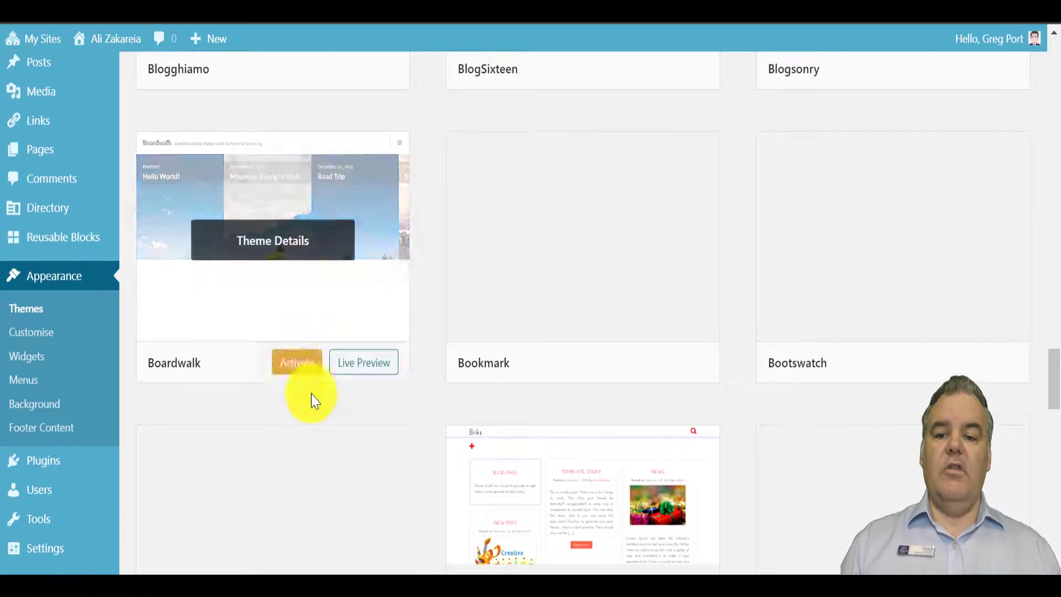
left_click(375, 367)
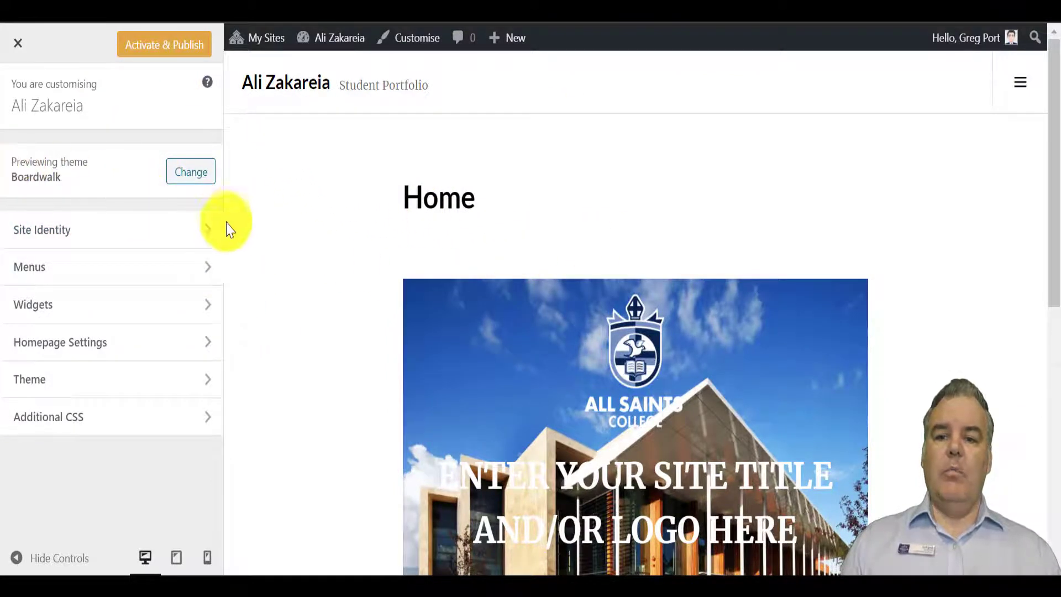
scroll(260, 284, "down", 3)
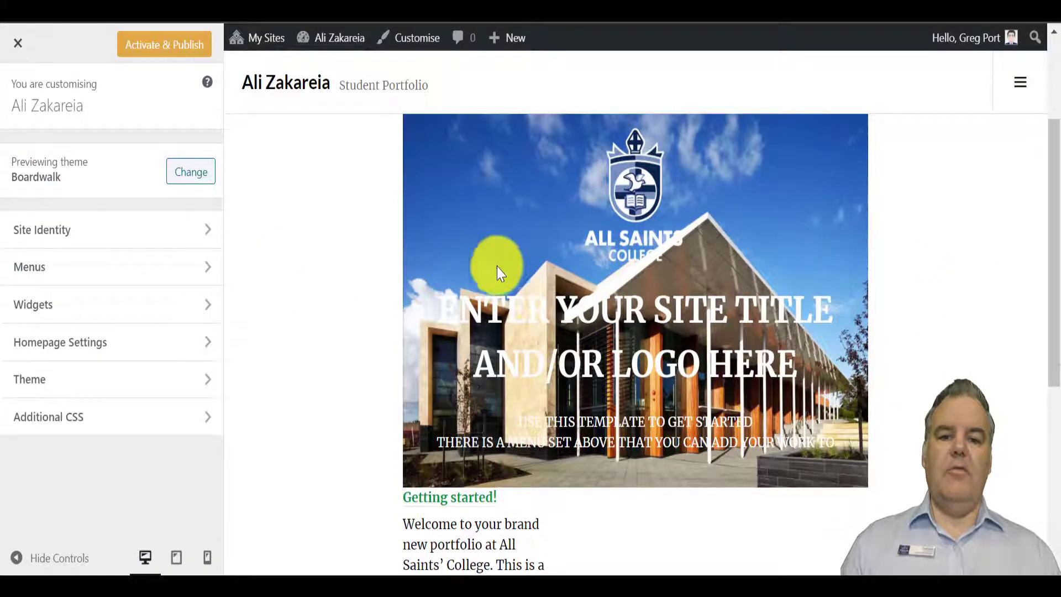
scroll(619, 392, "down", 6)
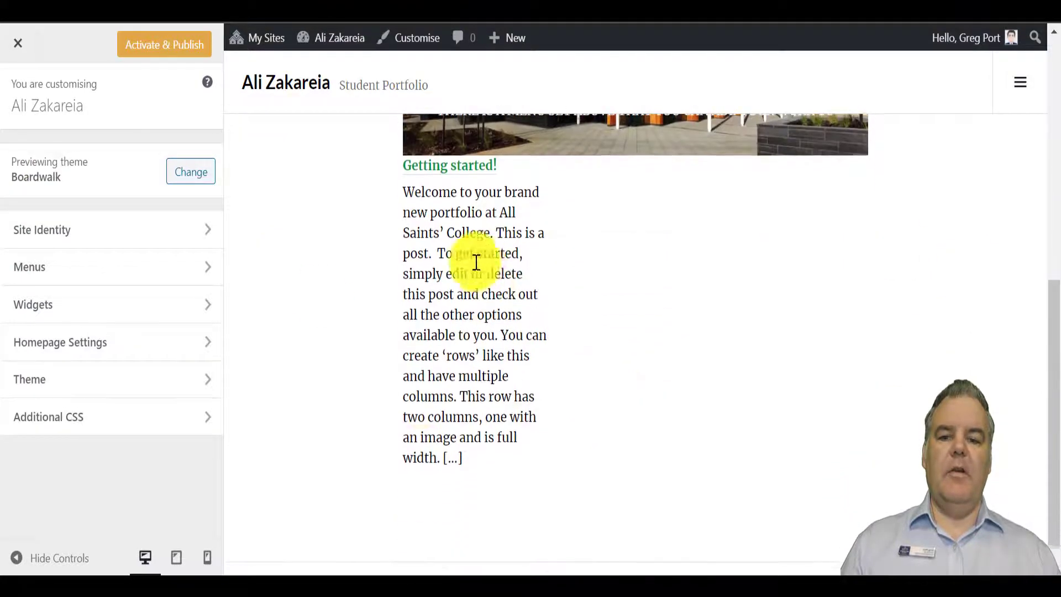
scroll(462, 407, "down", 1)
scroll(462, 407, "up", 10)
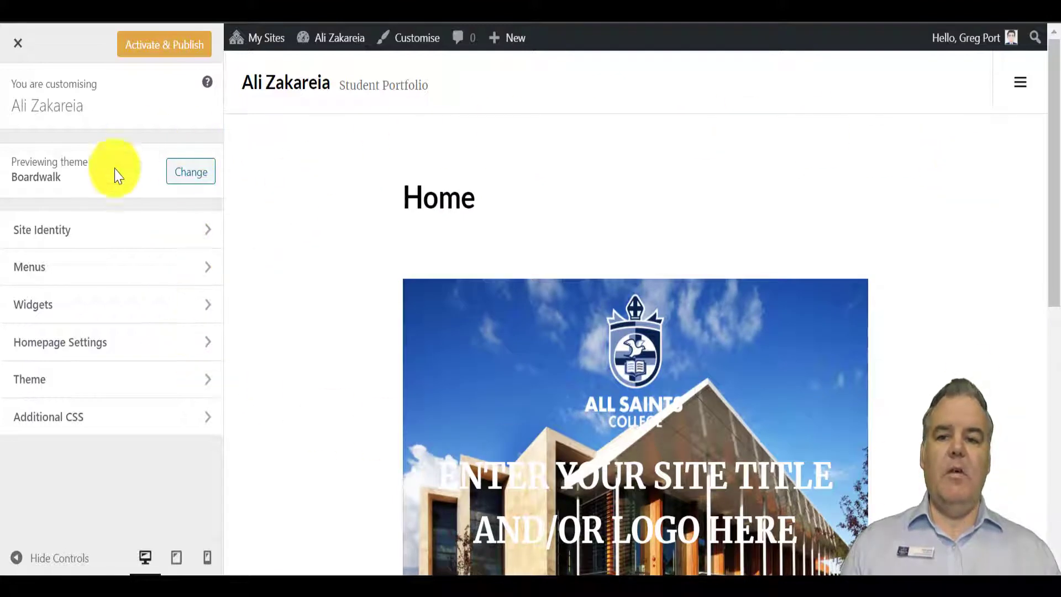
- Review the Main menu's items in the customiser and in the Boardwalk preview's expanded site menu
left_click(183, 274)
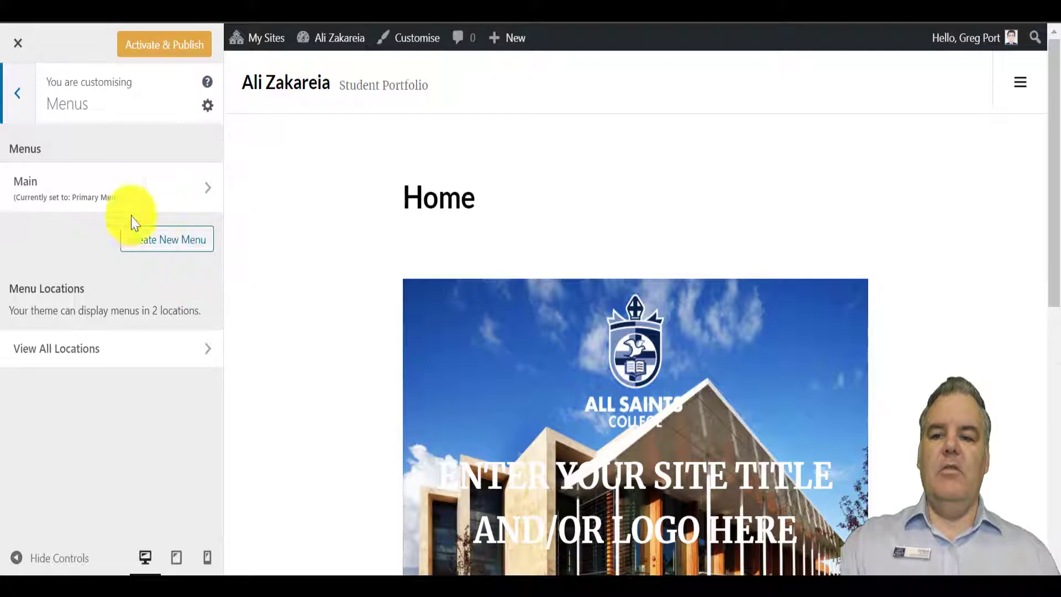
left_click(210, 199)
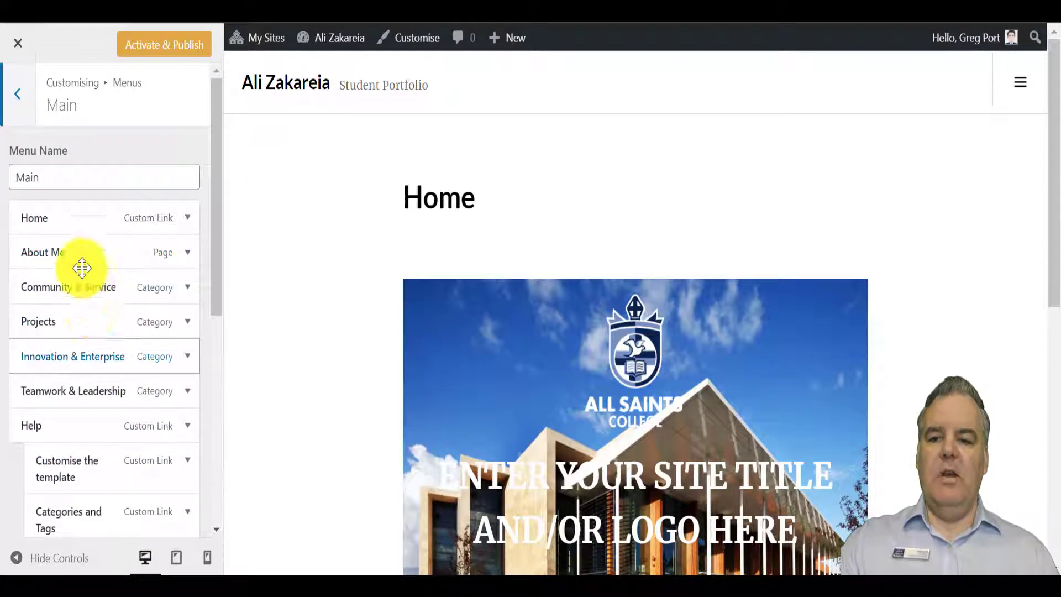
left_click(15, 104)
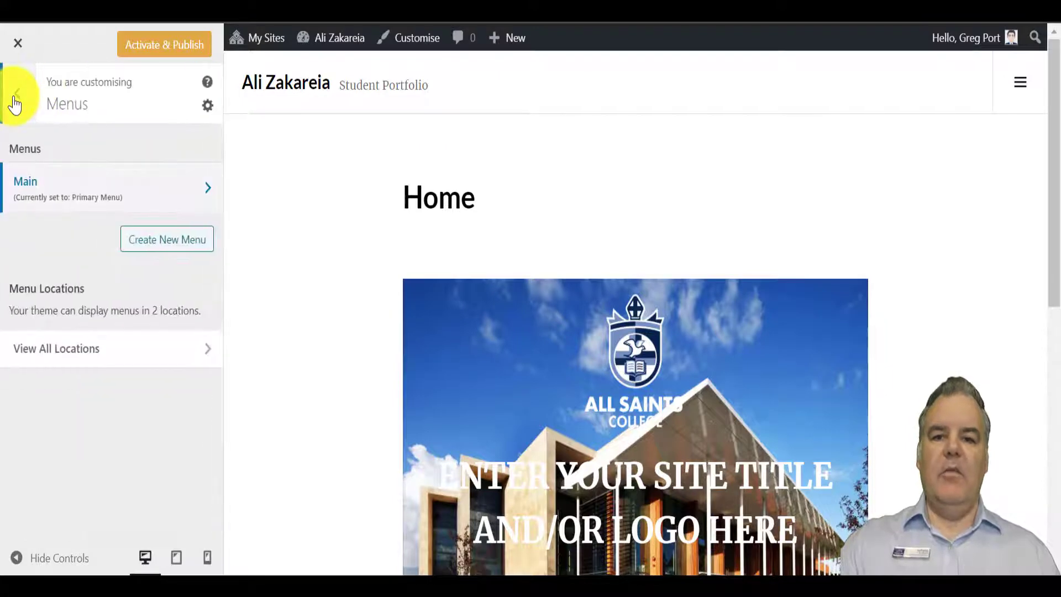
left_click(20, 102)
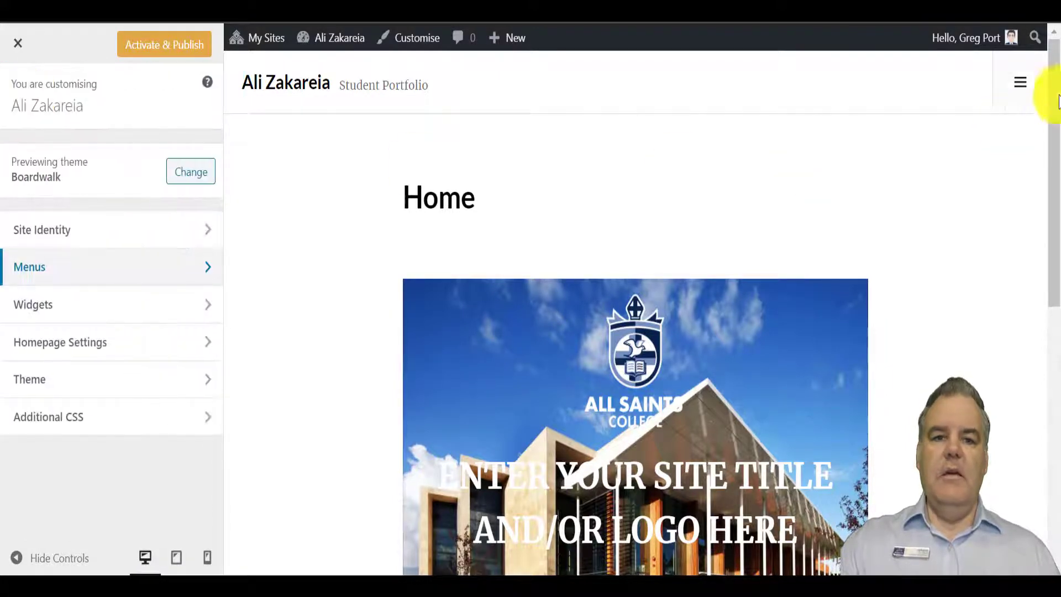
left_click(1021, 84)
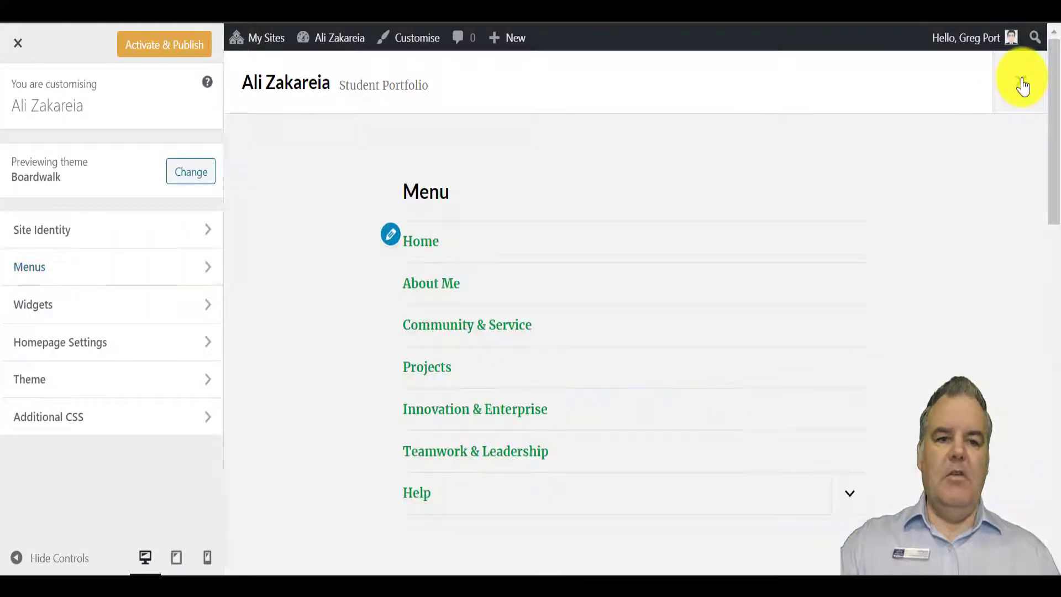
left_click(1023, 86)
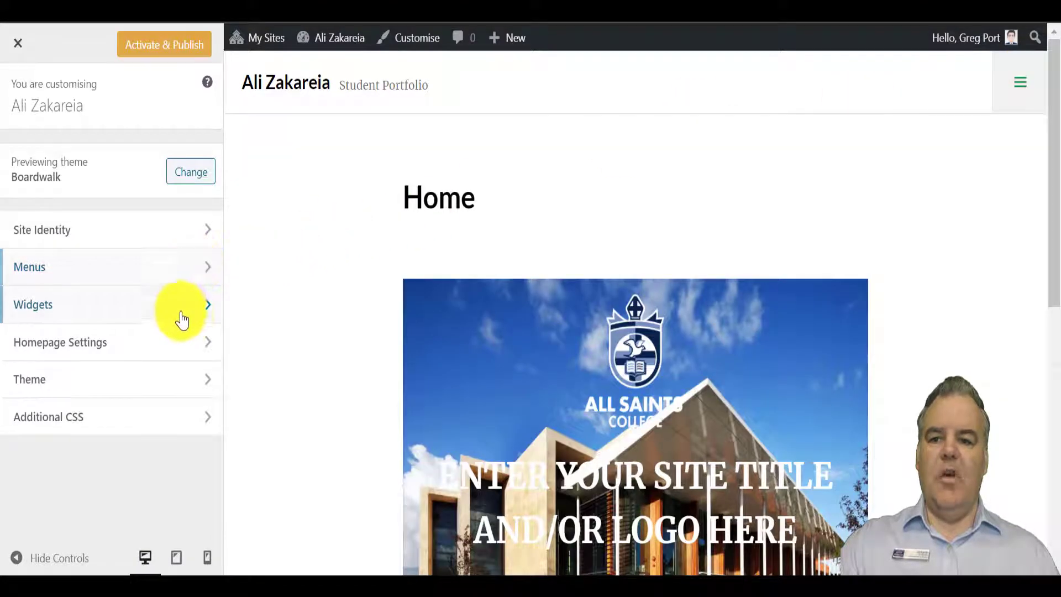
scroll(895, 316, "down", 6)
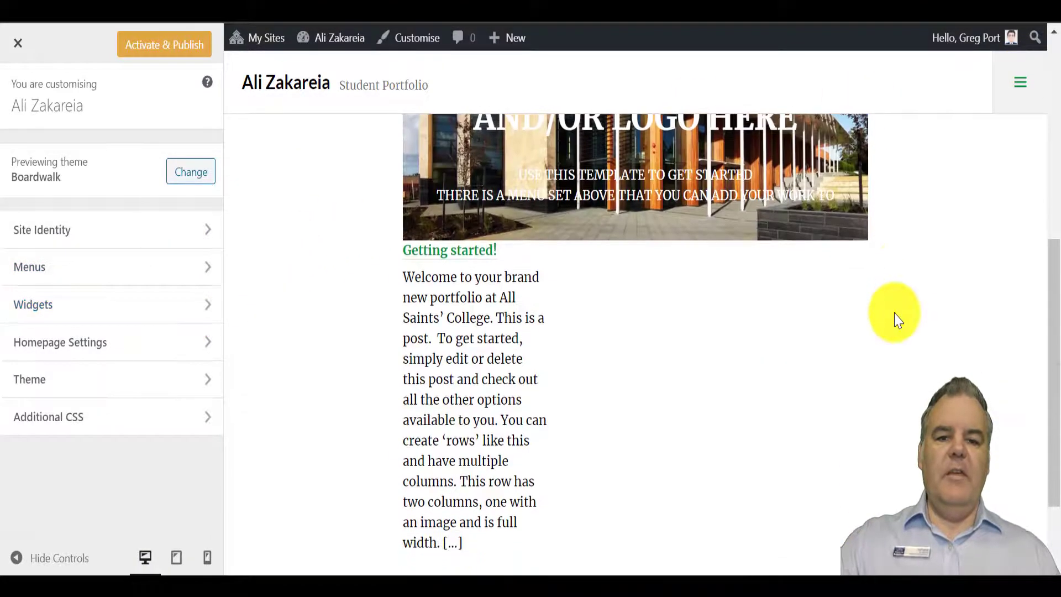
scroll(895, 316, "up", 6)
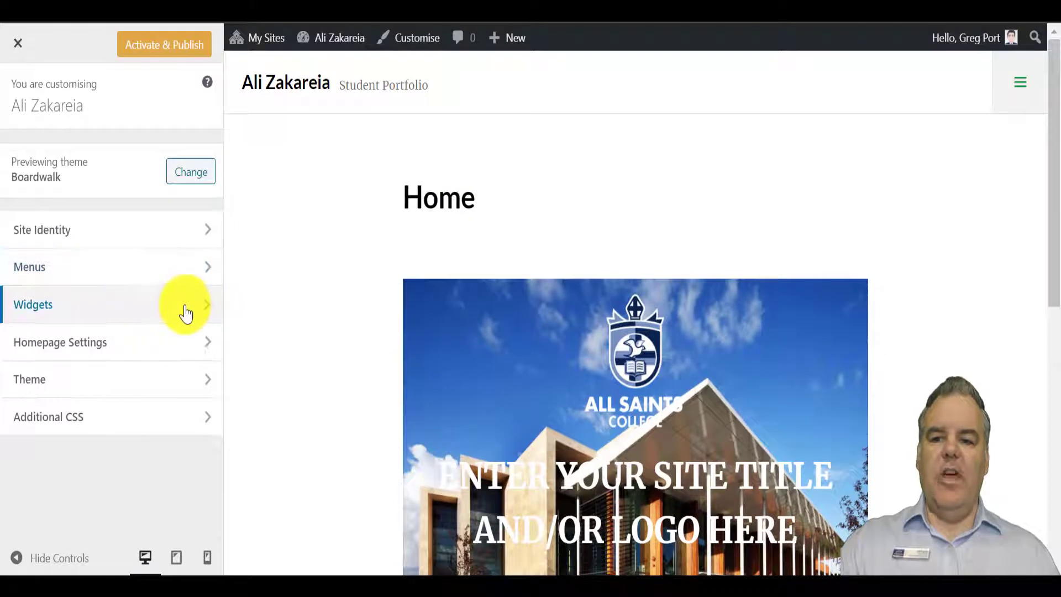
- Review the Homepage Settings, including the pages available as the static homepage, and the Boardwalk theme's own options
left_click(155, 343)
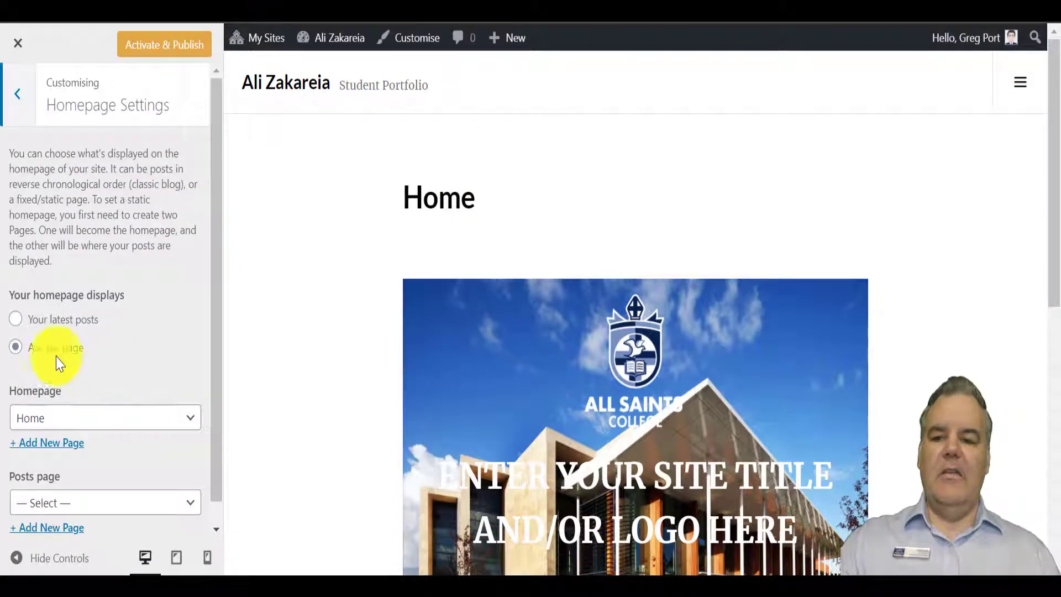
left_click(108, 426)
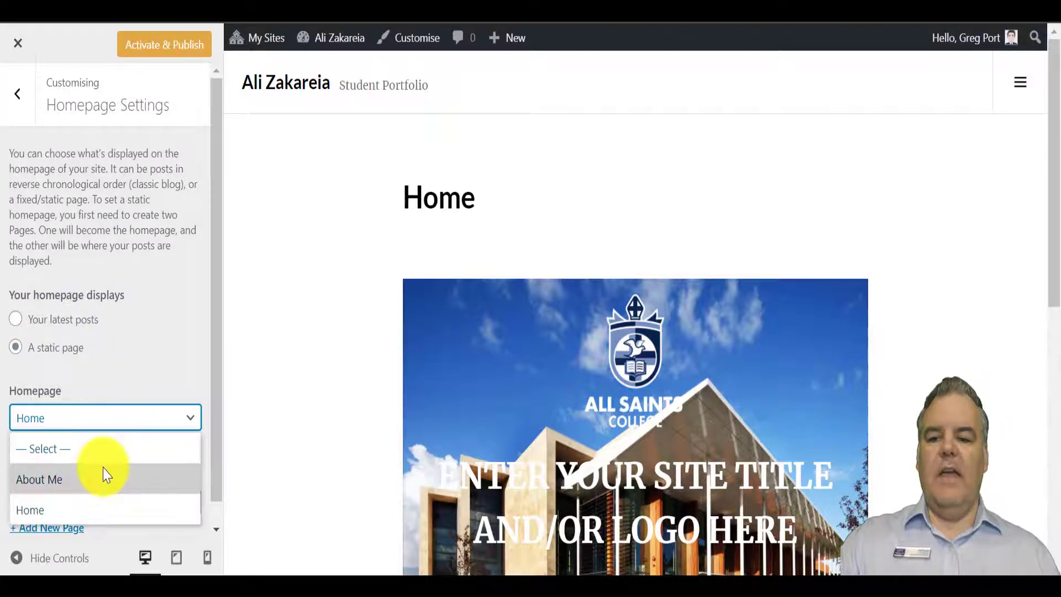
left_click(149, 360)
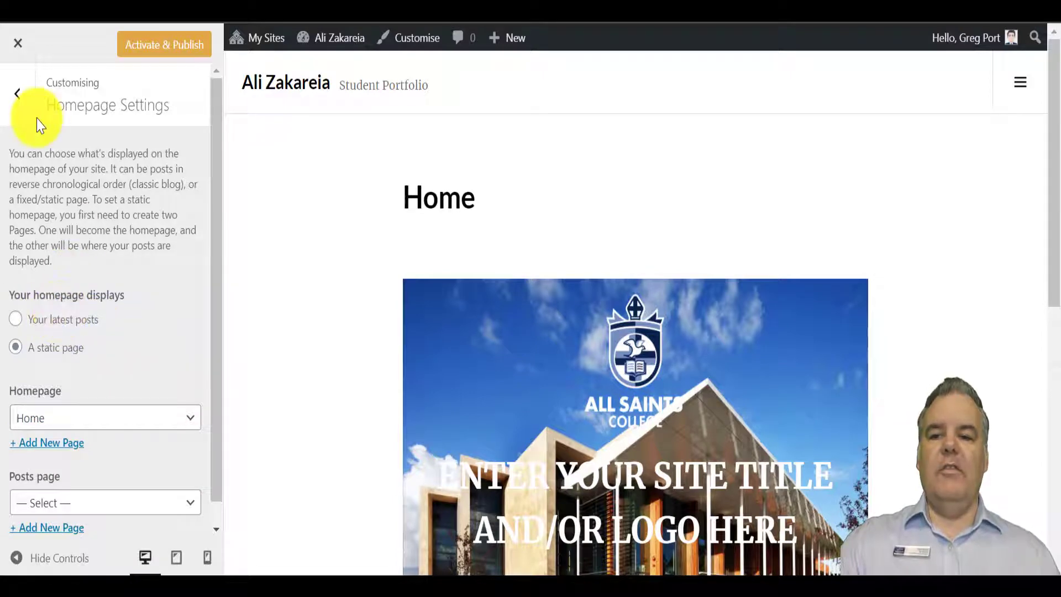
left_click(22, 113)
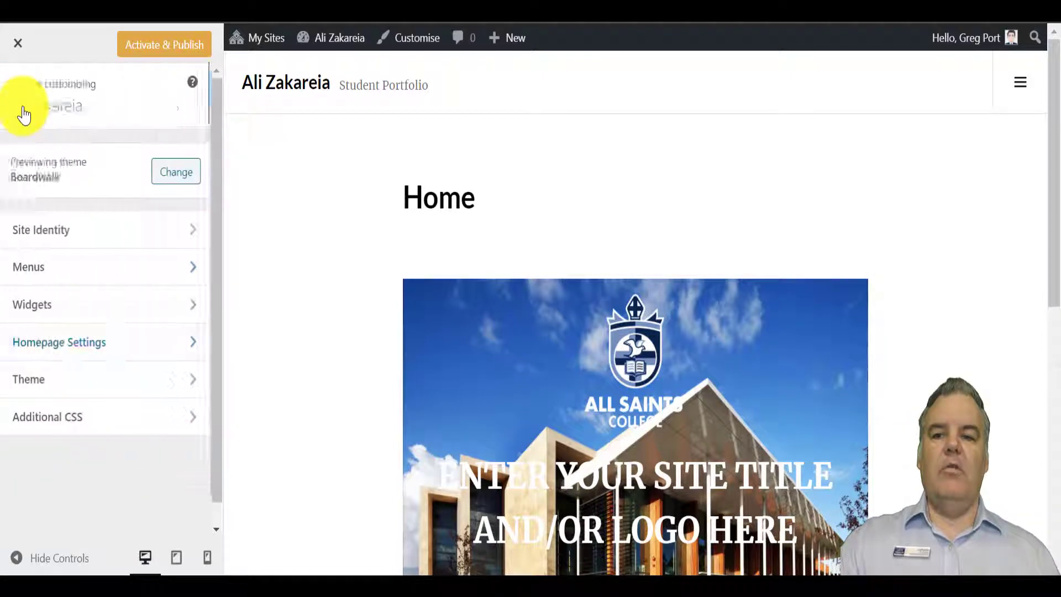
left_click(112, 386)
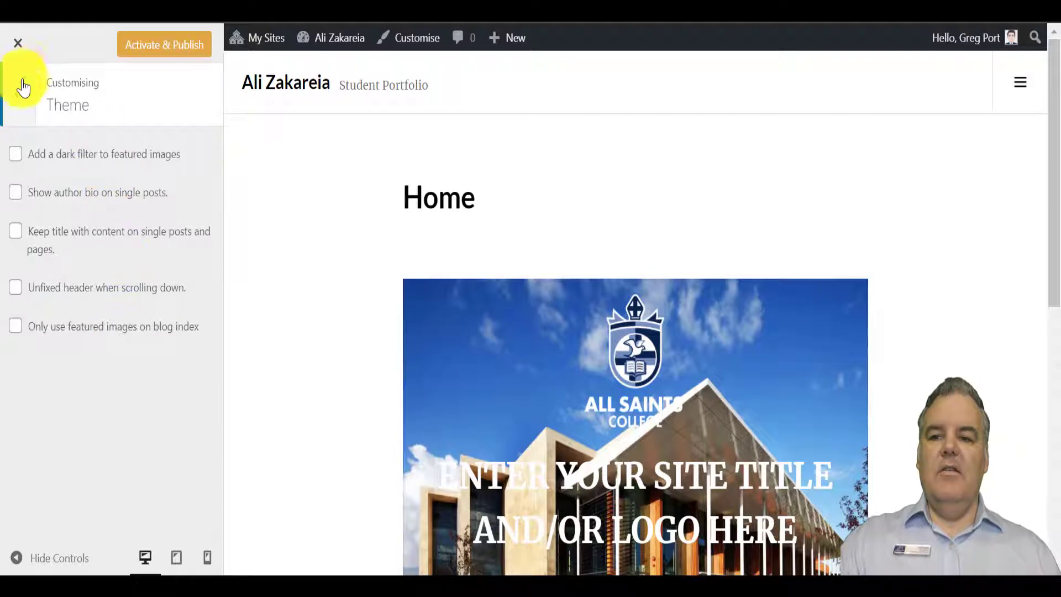
left_click(18, 99)
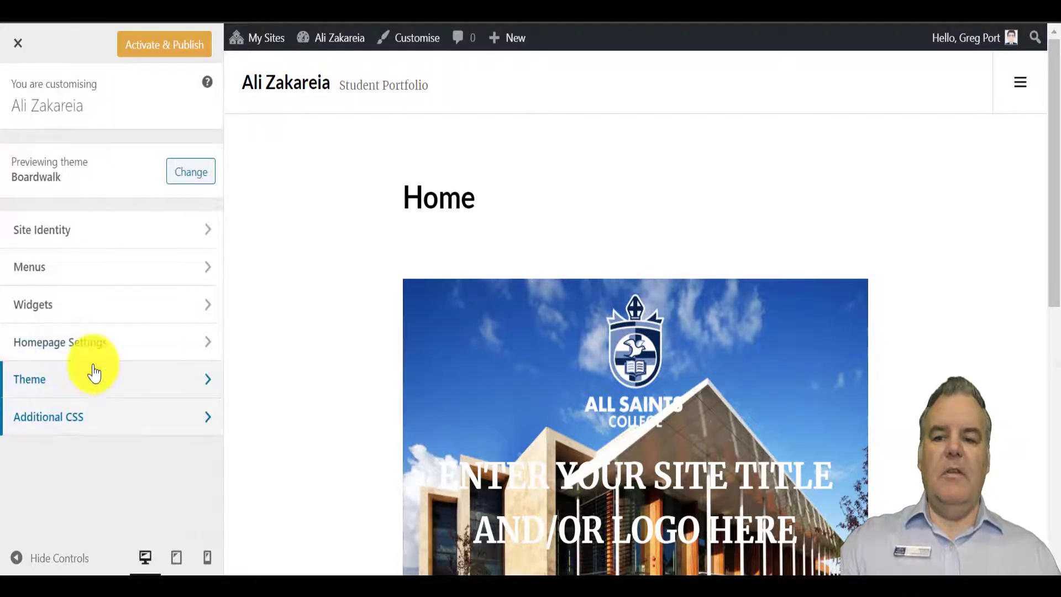
- Review the Site Identity settings in the customiser and leave the Boardwalk preview without activating the theme
left_click(83, 232)
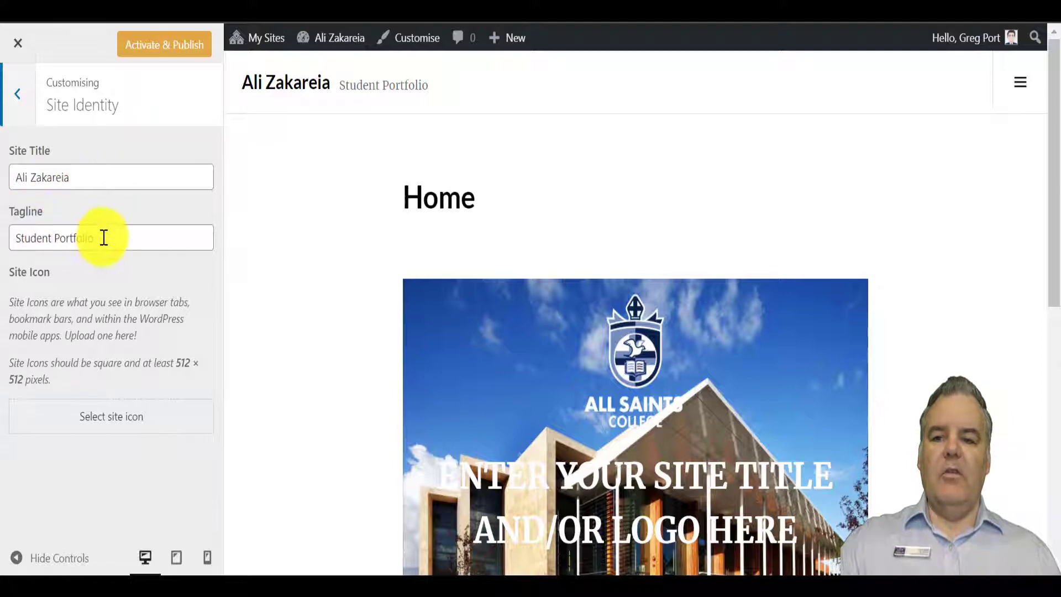
left_click(19, 97)
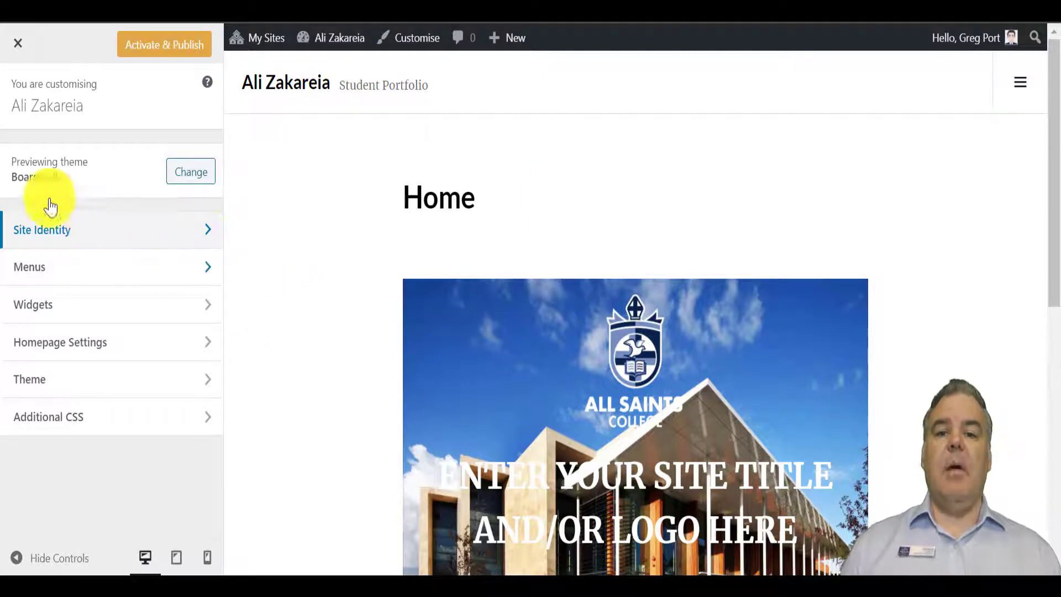
left_click(19, 47)
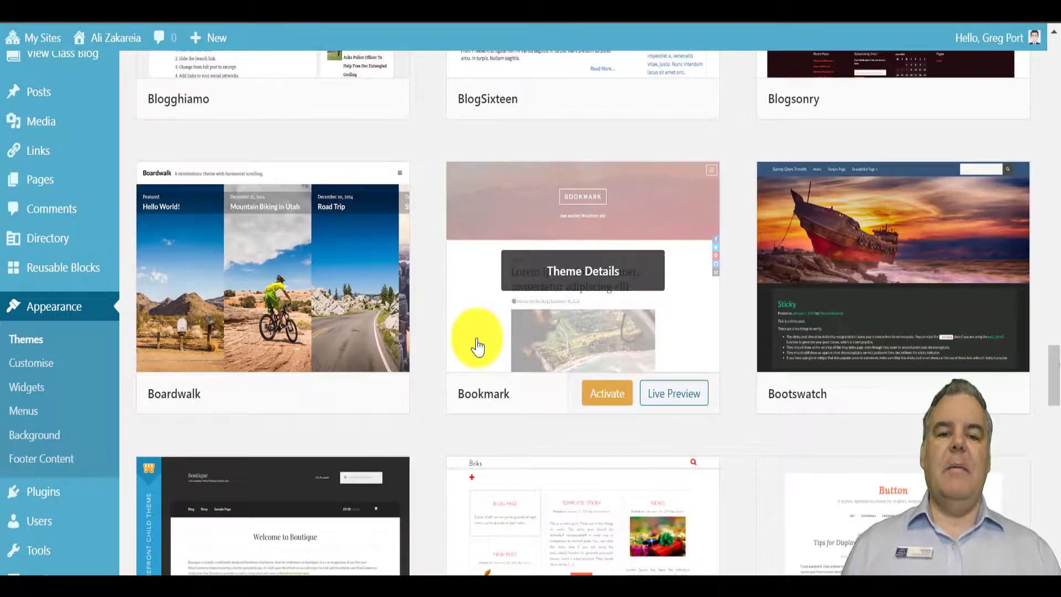
- List all of the site's pages and open the Home front page for editing
scroll(486, 345, "up", 15)
scroll(476, 347, "up", 10)
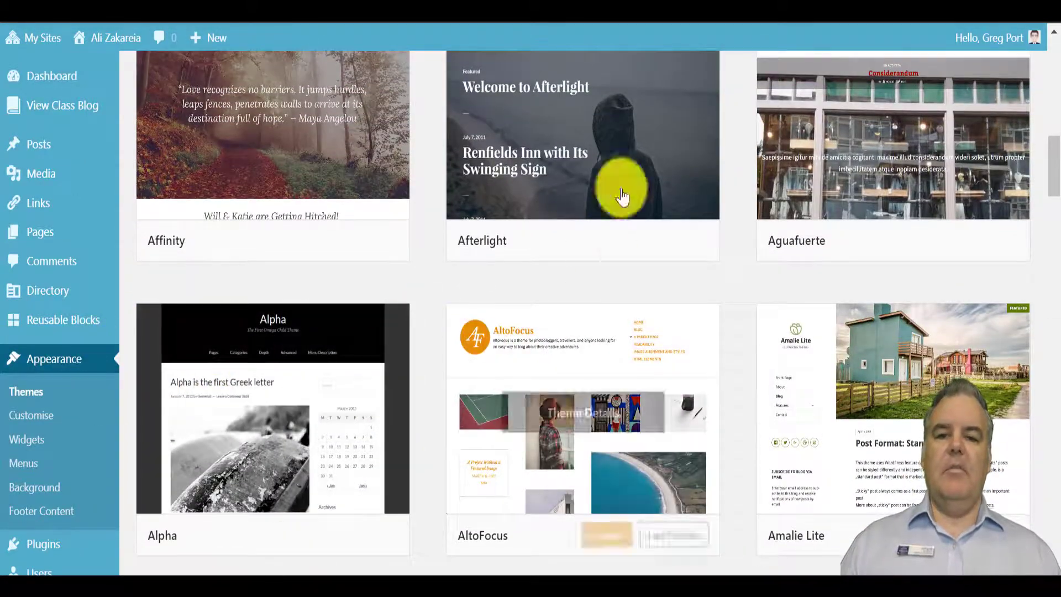
scroll(486, 220, "up", 10)
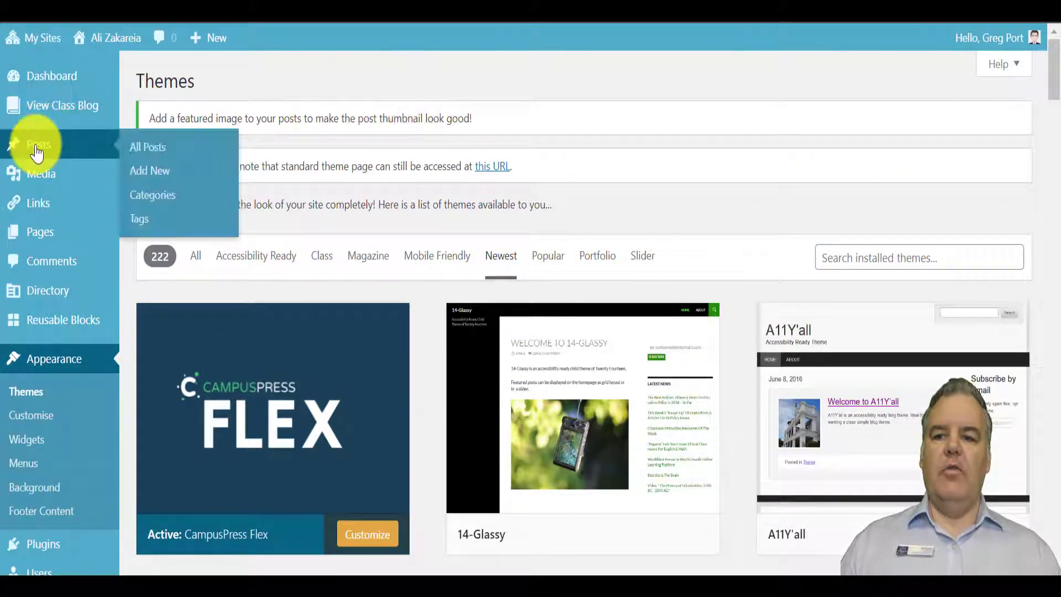
mouse_move(42, 236)
left_click(158, 236)
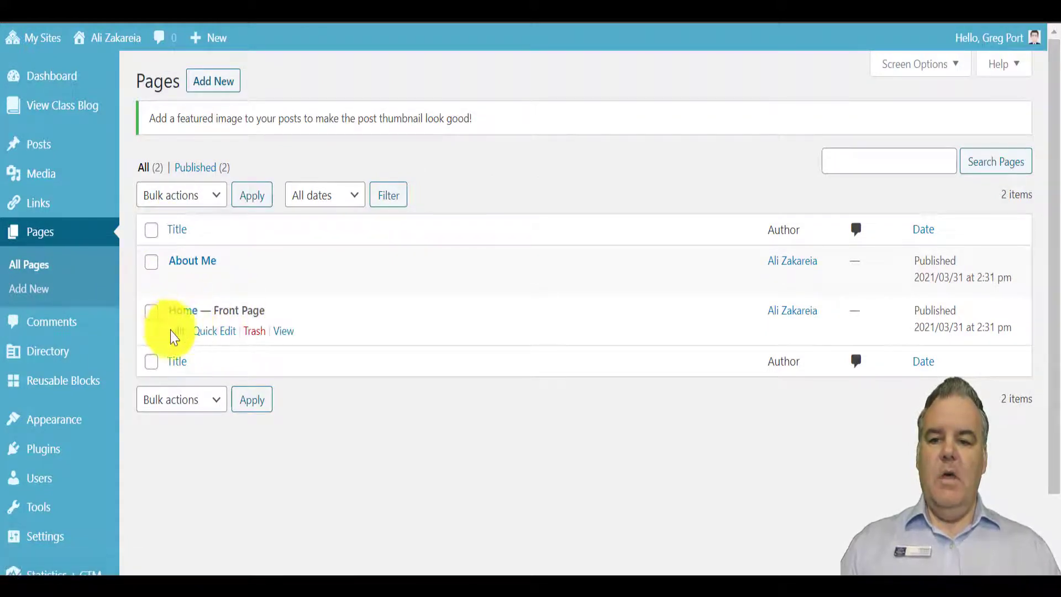
left_click(178, 338)
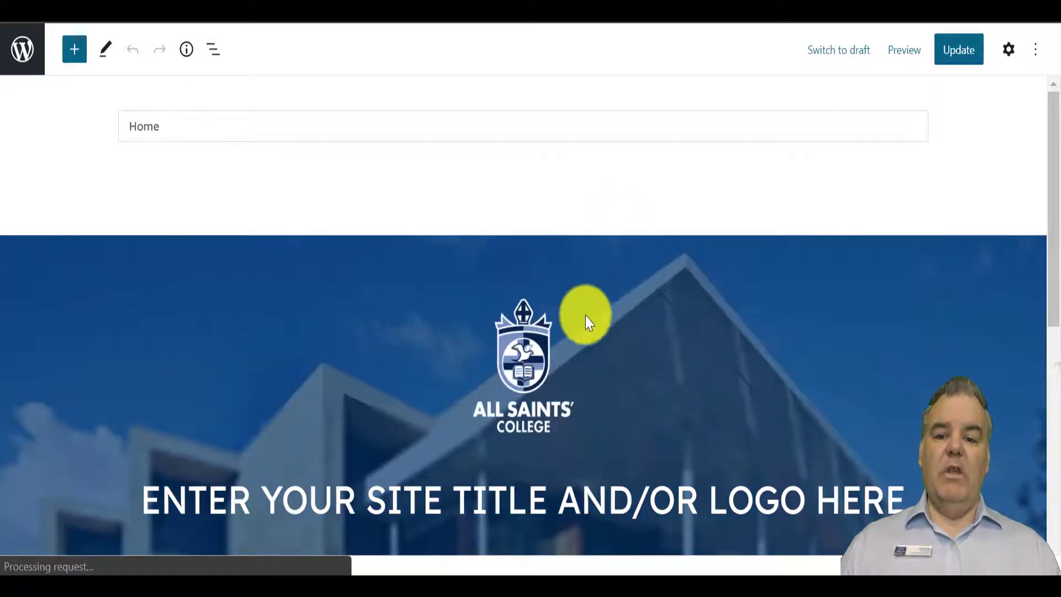
- Replace the placeholder site title in the Home page's cover with "My Portfolio"
scroll(586, 316, "down", 5)
scroll(586, 316, "up", 1)
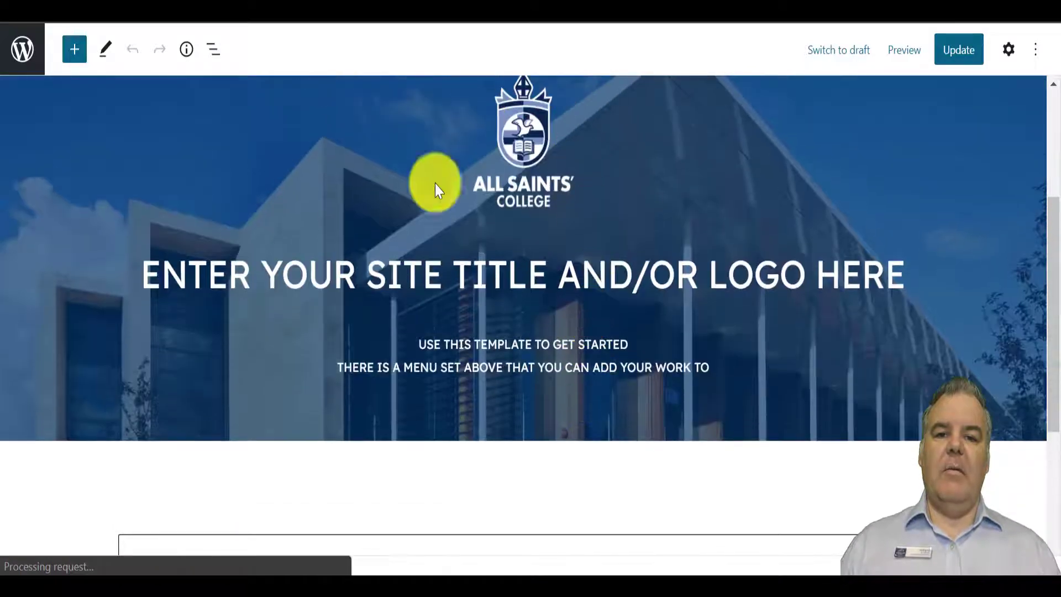
scroll(529, 258, "up", 2)
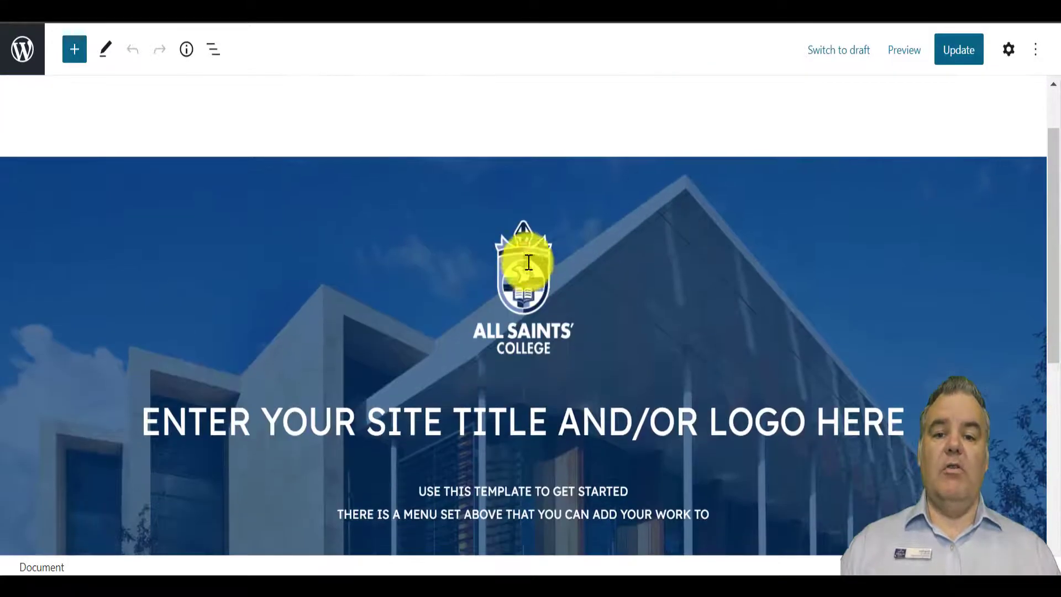
scroll(524, 276, "down", 2)
scroll(525, 276, "up", 2)
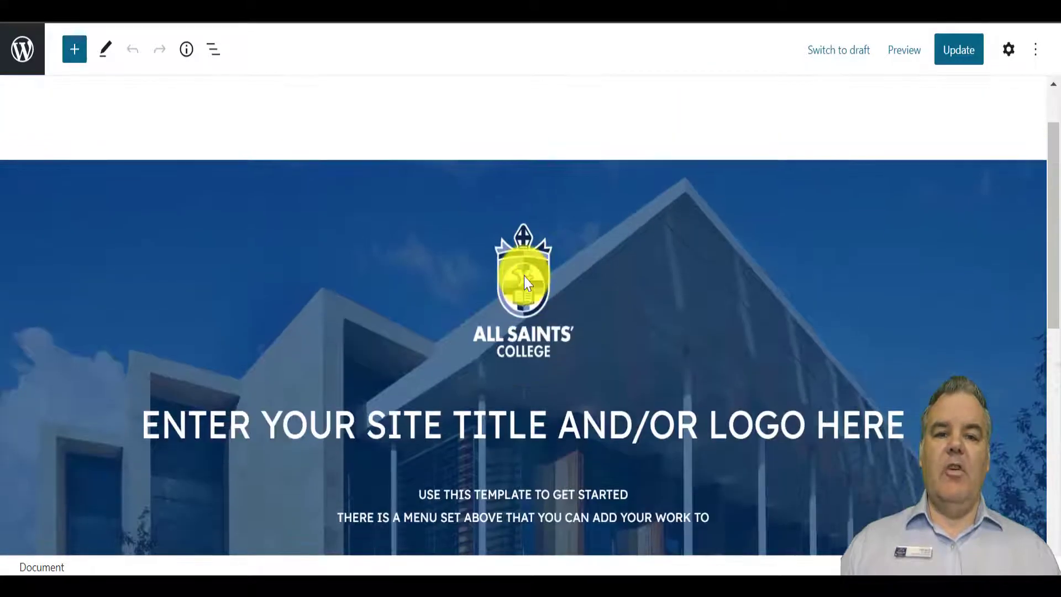
scroll(526, 278, "down", 1)
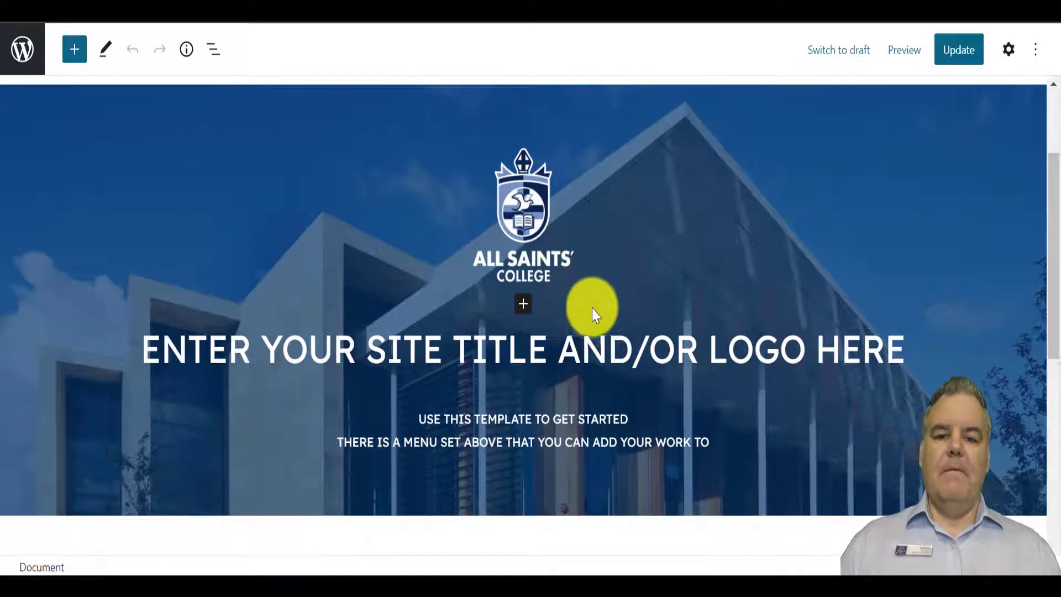
left_click(598, 334)
left_click(595, 357)
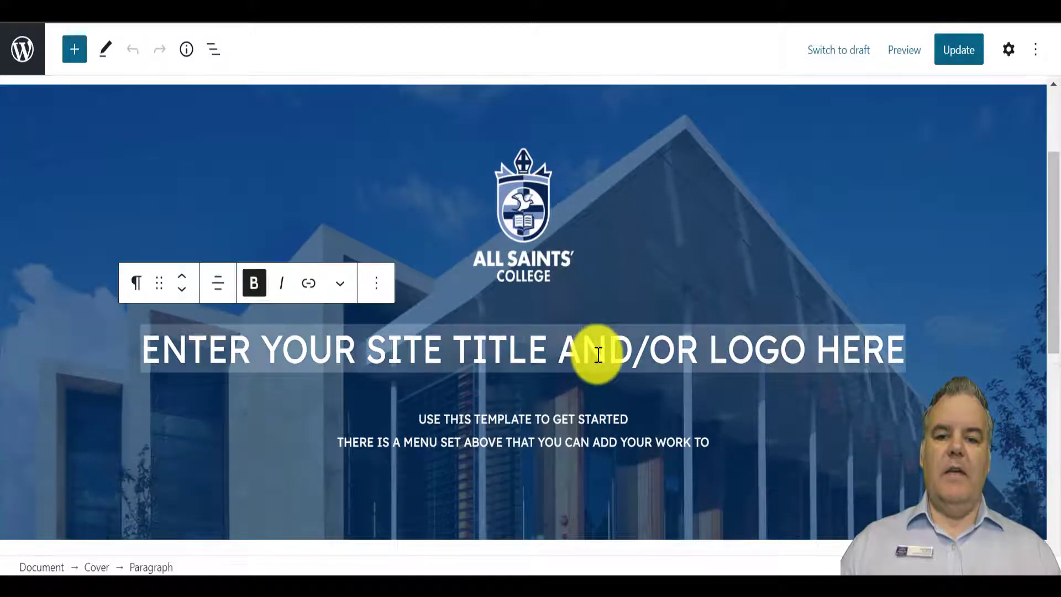
triple_click(598, 354)
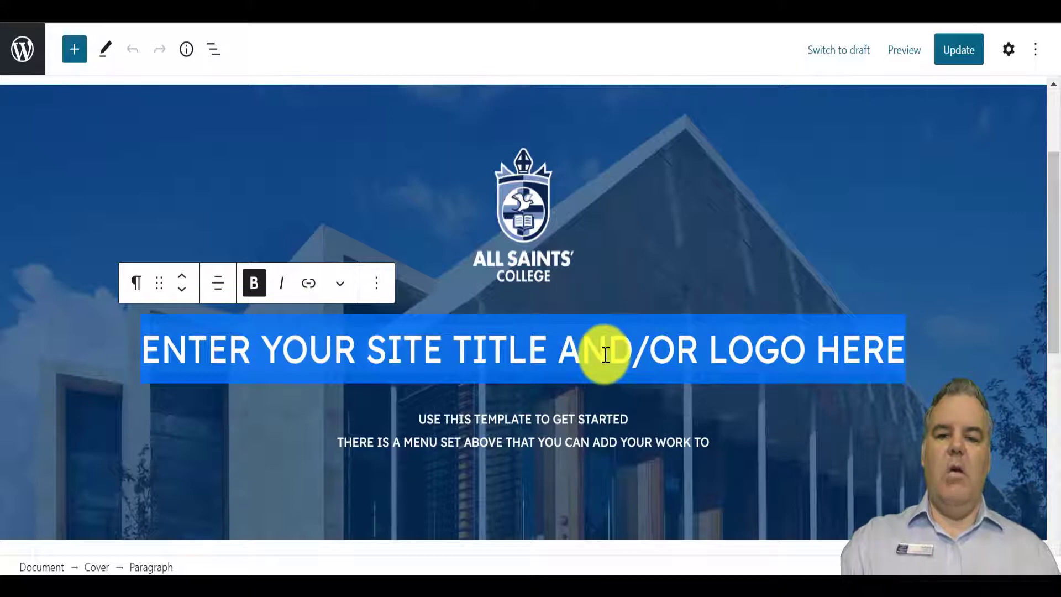
type("My ")
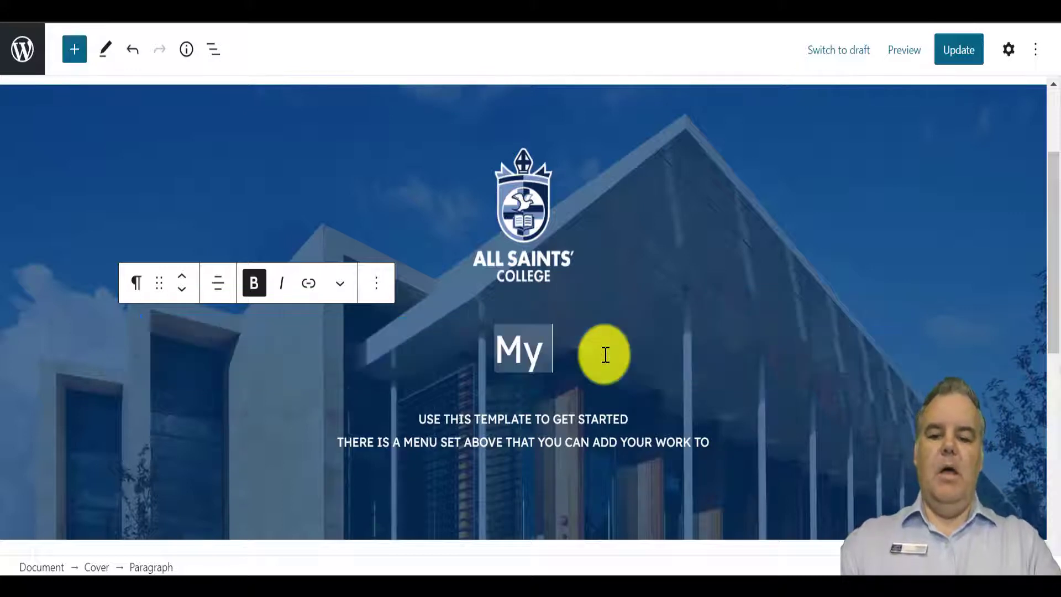
type("Portfo")
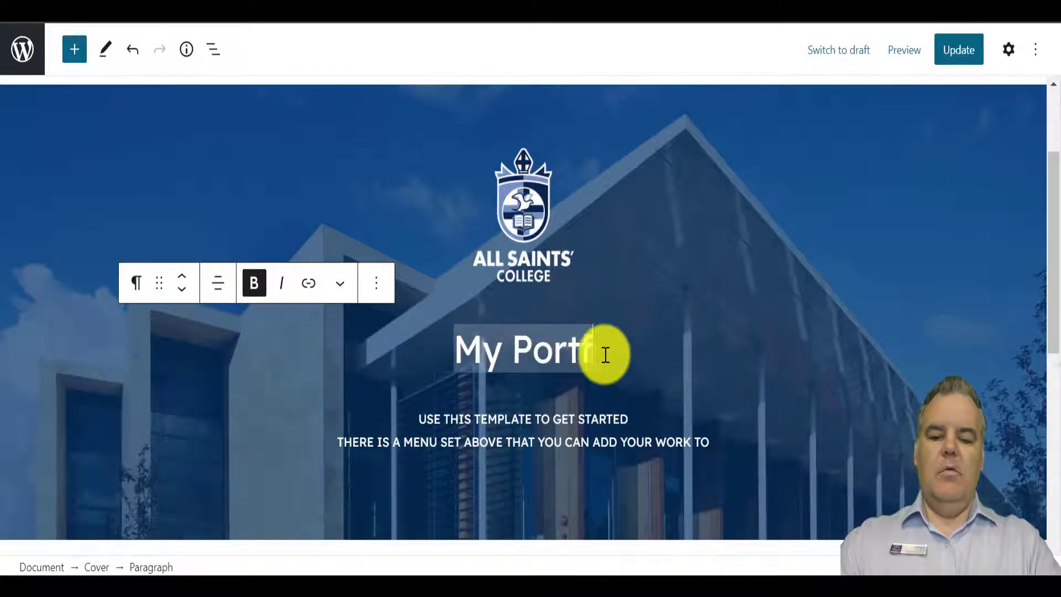
type("lio")
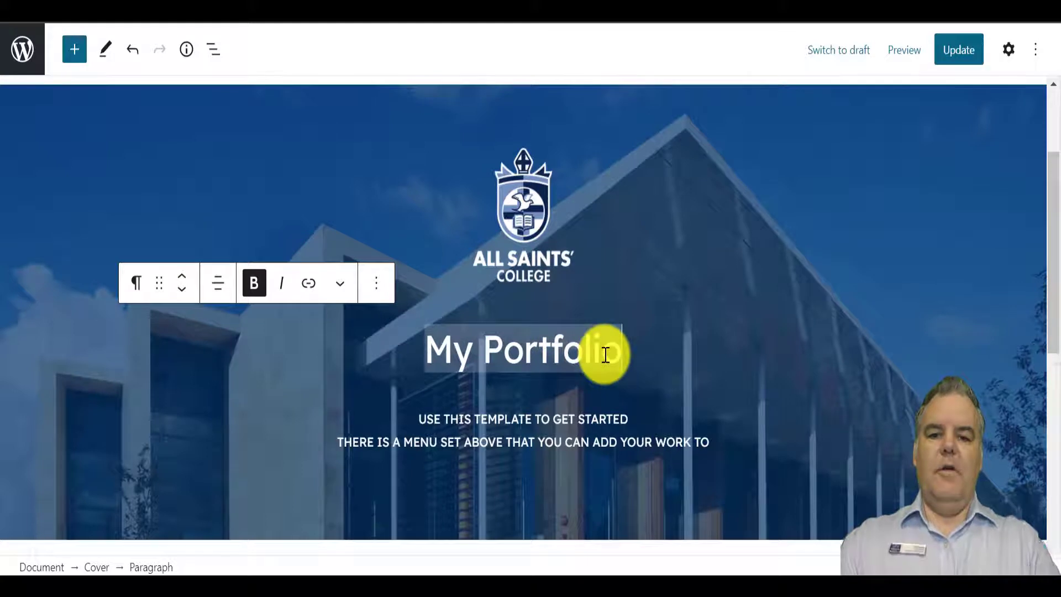
- Replace the two lines of template instructions beneath the cover title with "by" and the student's first name
left_click(584, 419)
left_click_drag(713, 444, 422, 419)
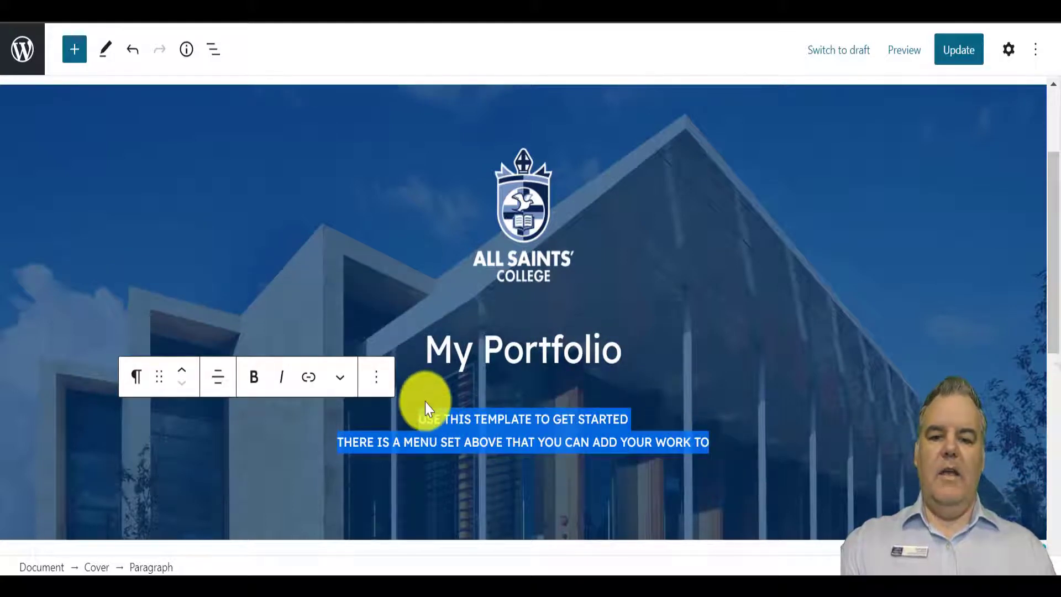
type("by Ali")
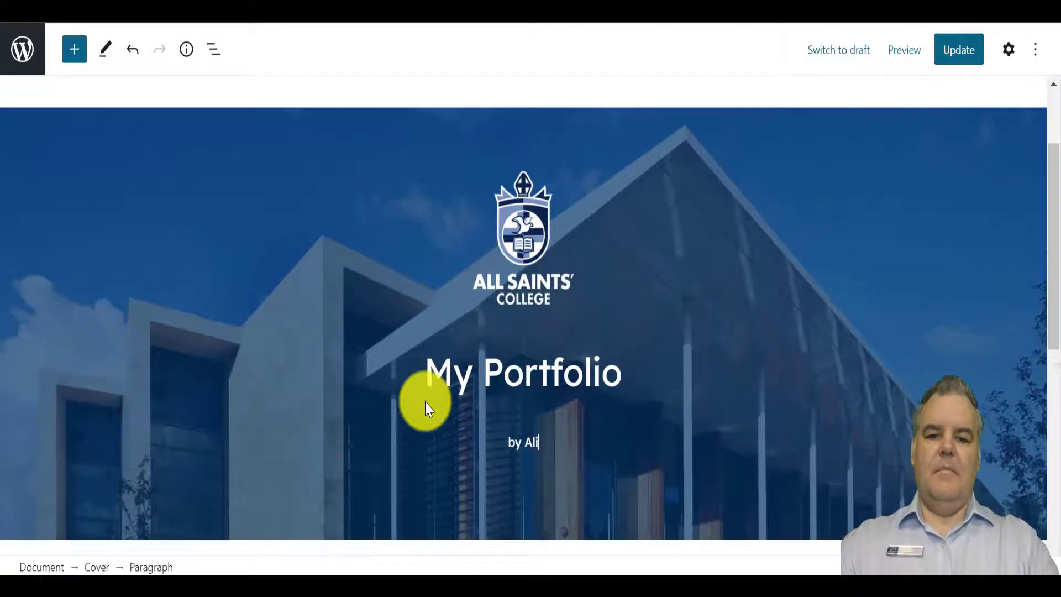
left_click(689, 259)
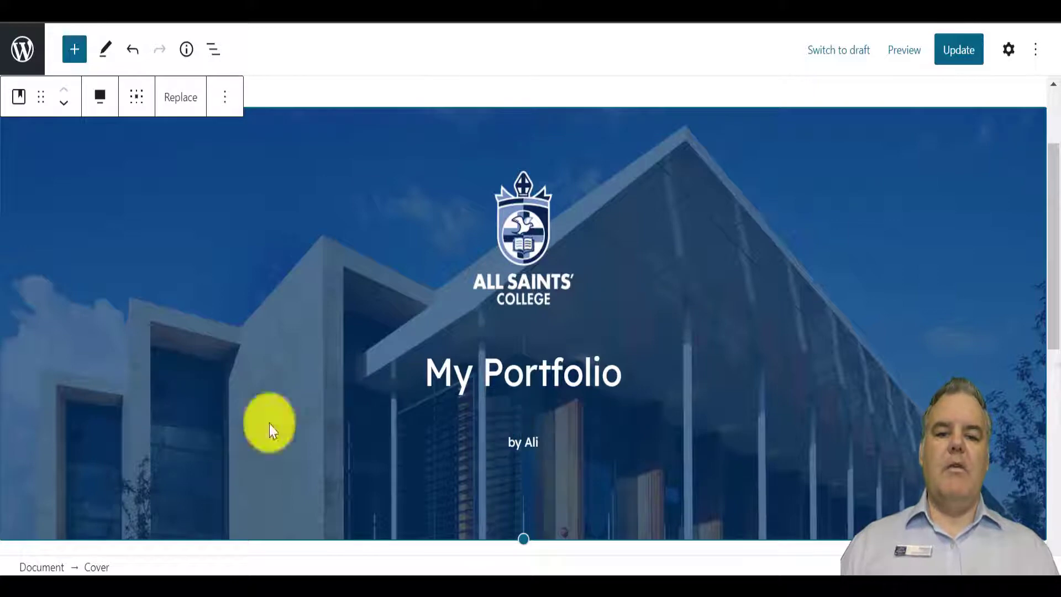
left_click(534, 247)
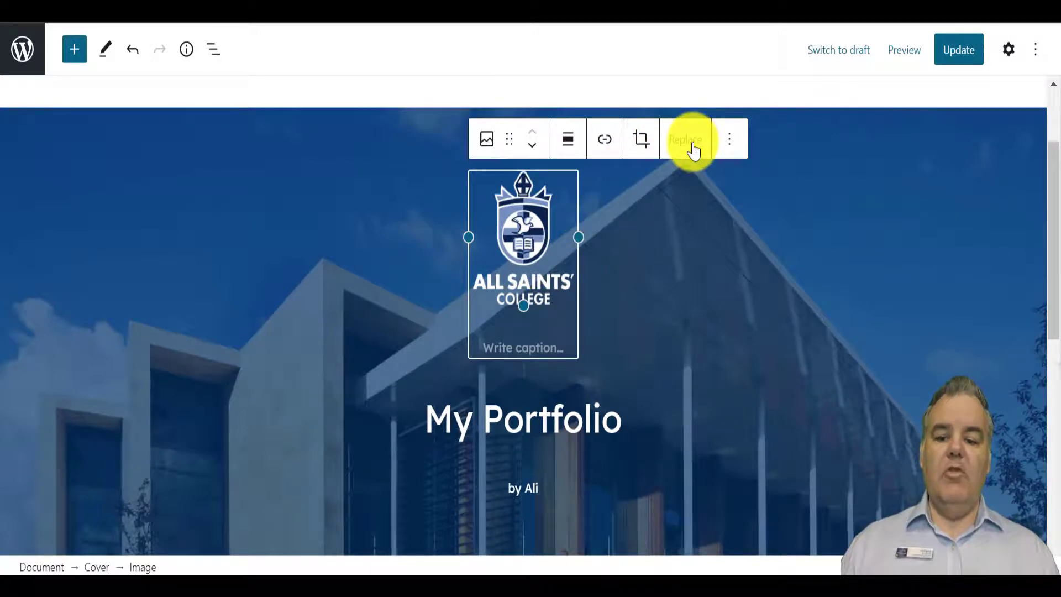
key("Delete")
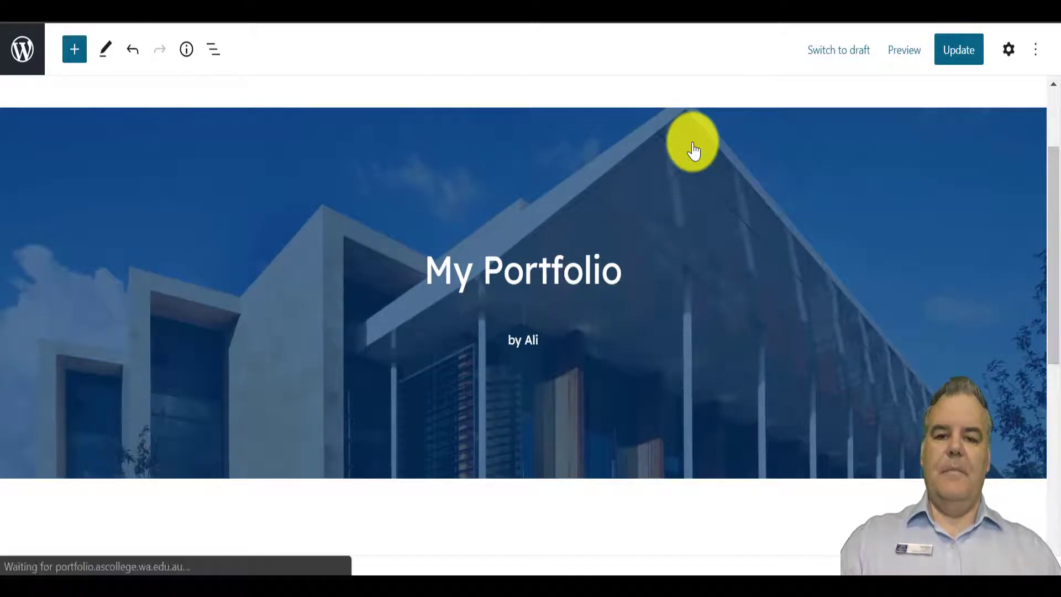
key("ctrl+z")
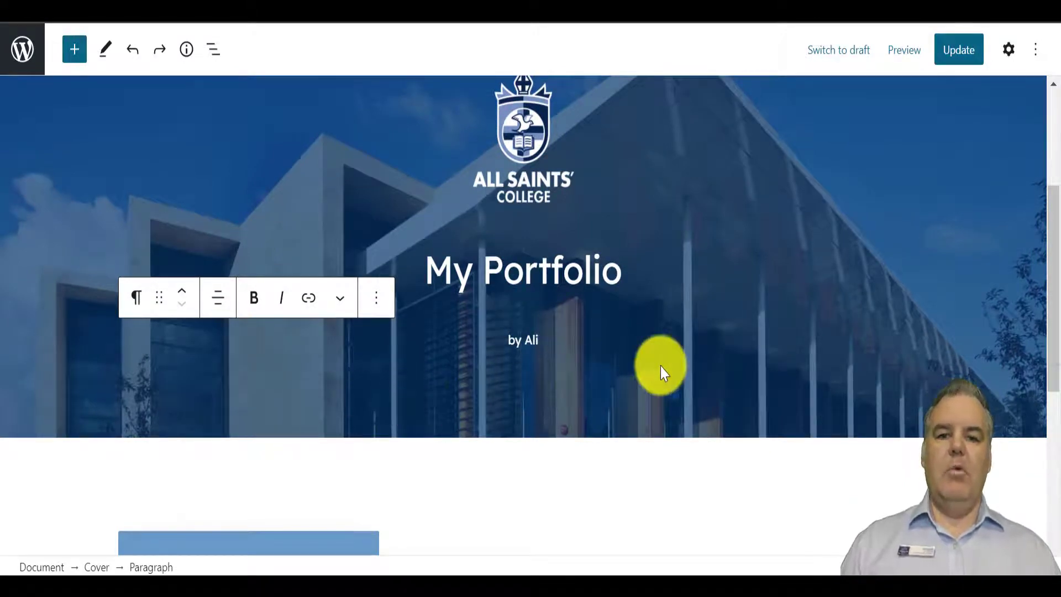
- Start replacing the cover block's background image, checking the media library and going back to uploading a file
scroll(661, 366, "up", 4)
scroll(661, 365, "down", 3)
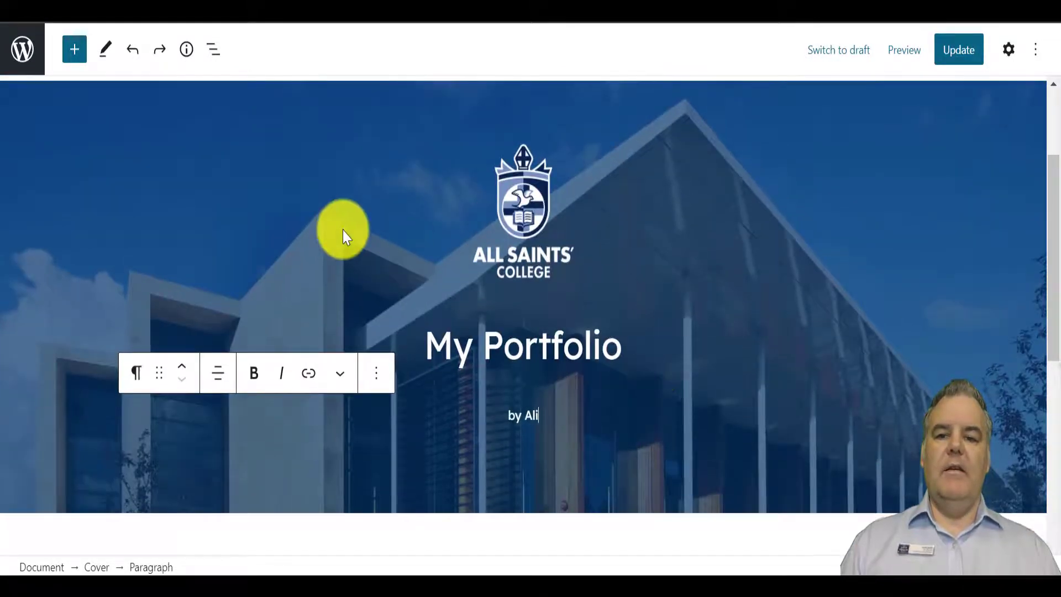
left_click(828, 163)
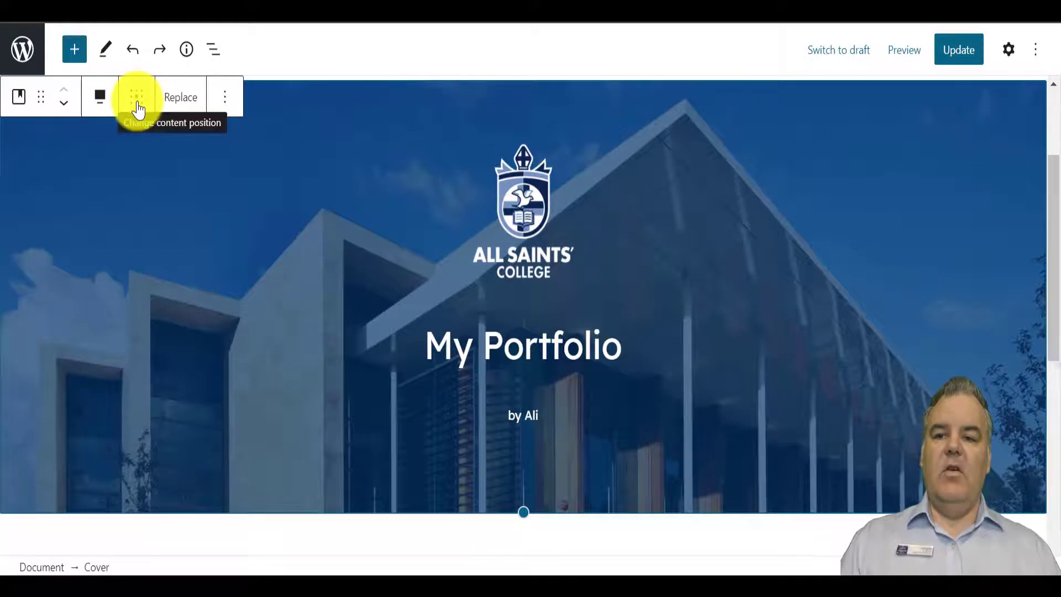
left_click(180, 102)
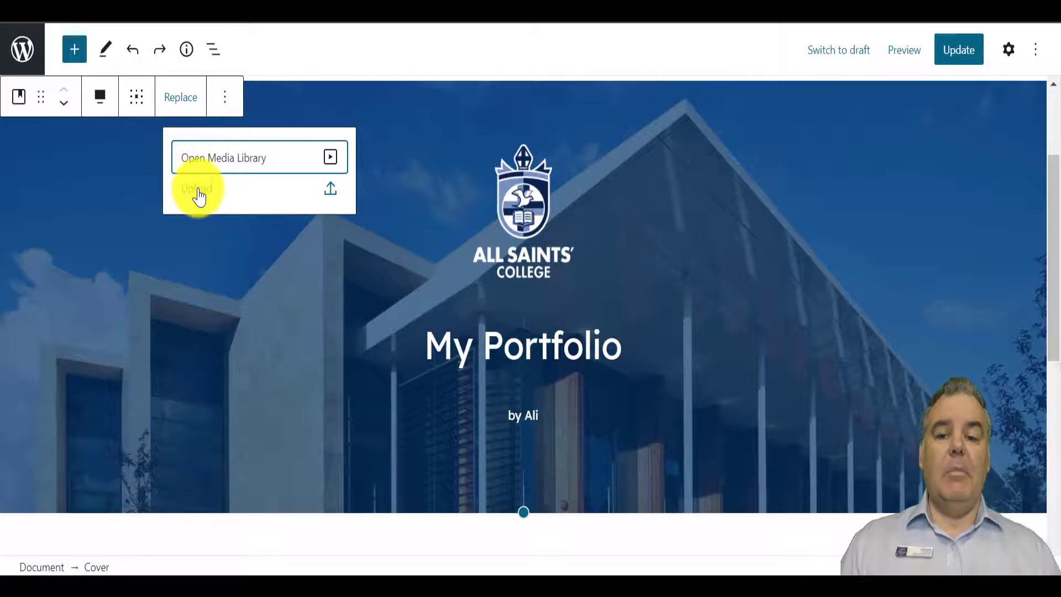
left_click(215, 171)
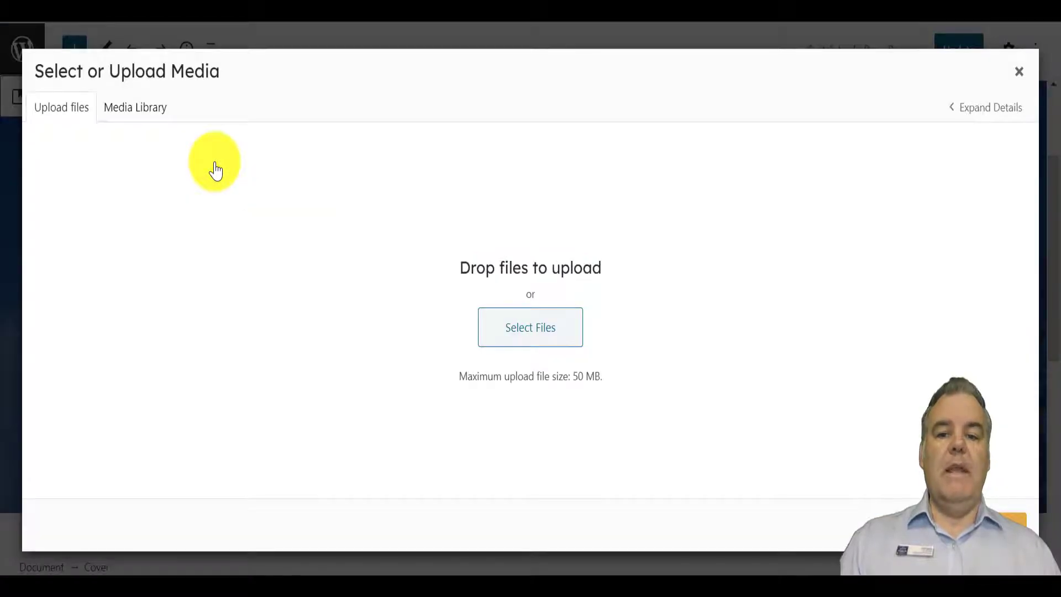
left_click(152, 111)
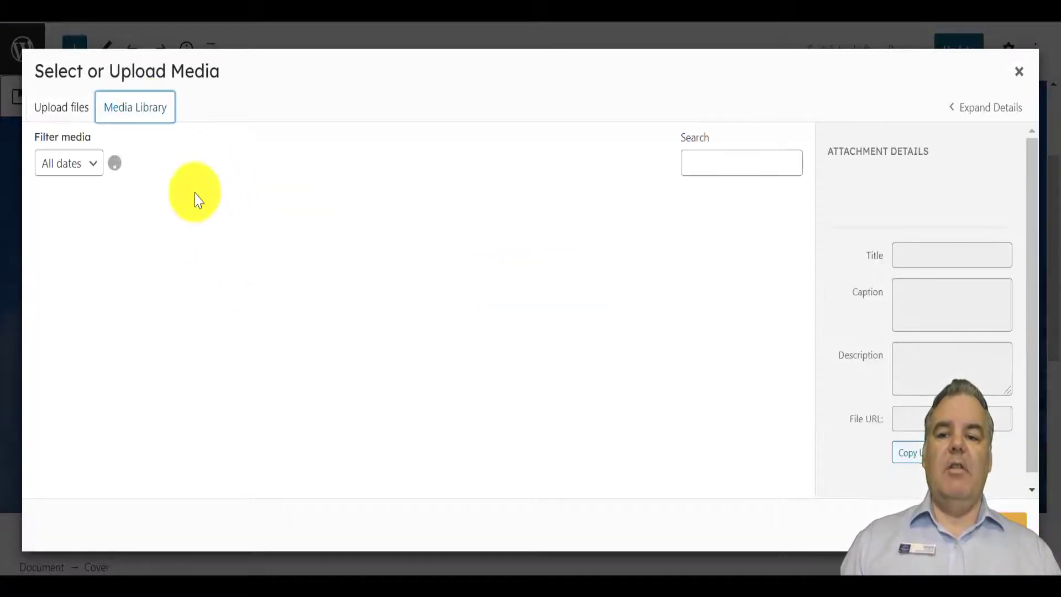
left_click(69, 117)
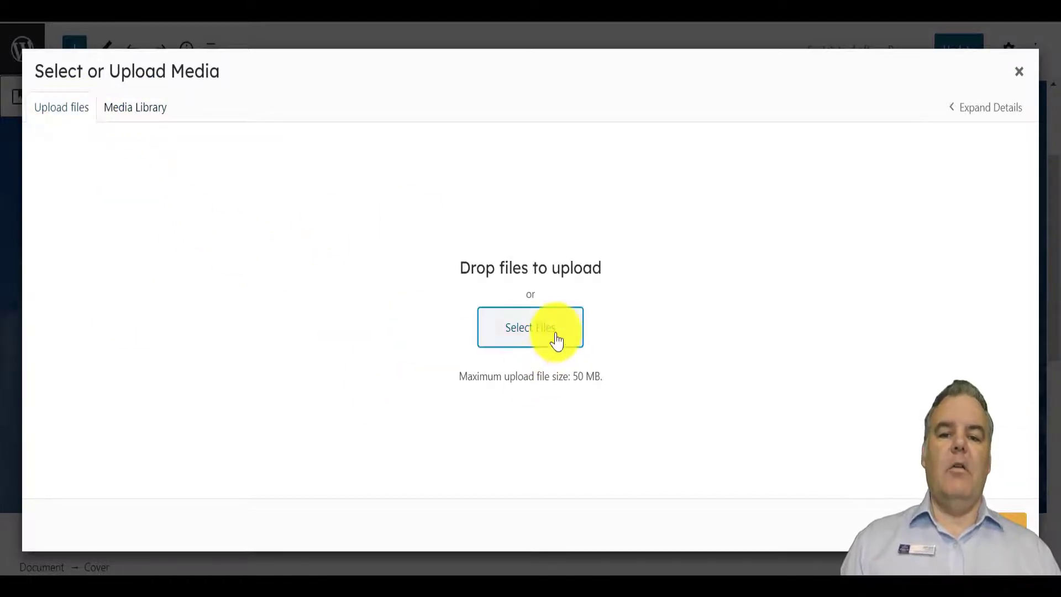
- Upload the PNG "JS Swimming LIVE STREAM 2021" from the Downloads folder and use it as the cover's background image
left_click(531, 339)
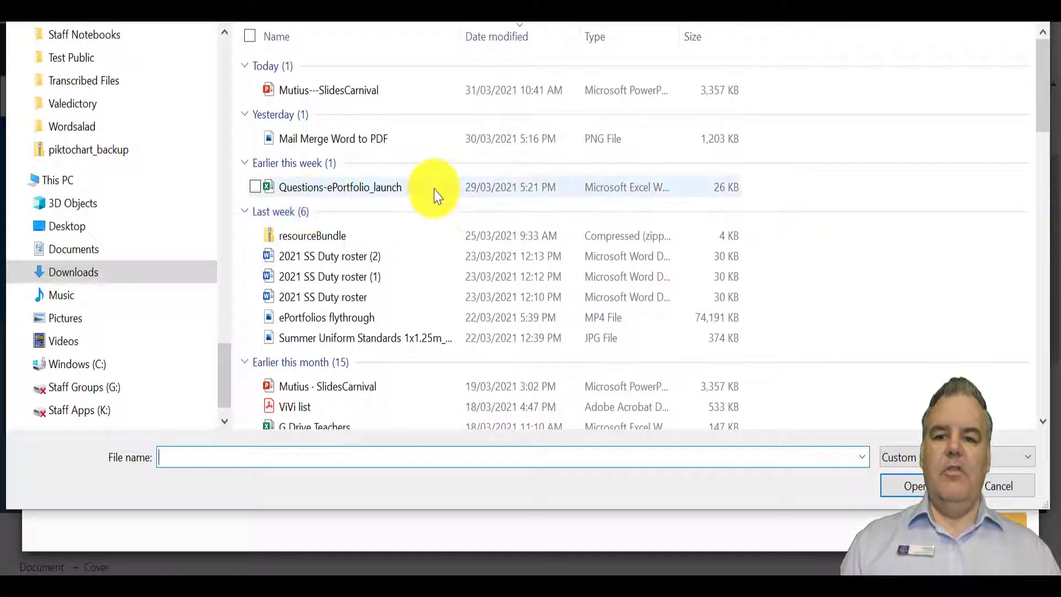
scroll(421, 285, "down", 2)
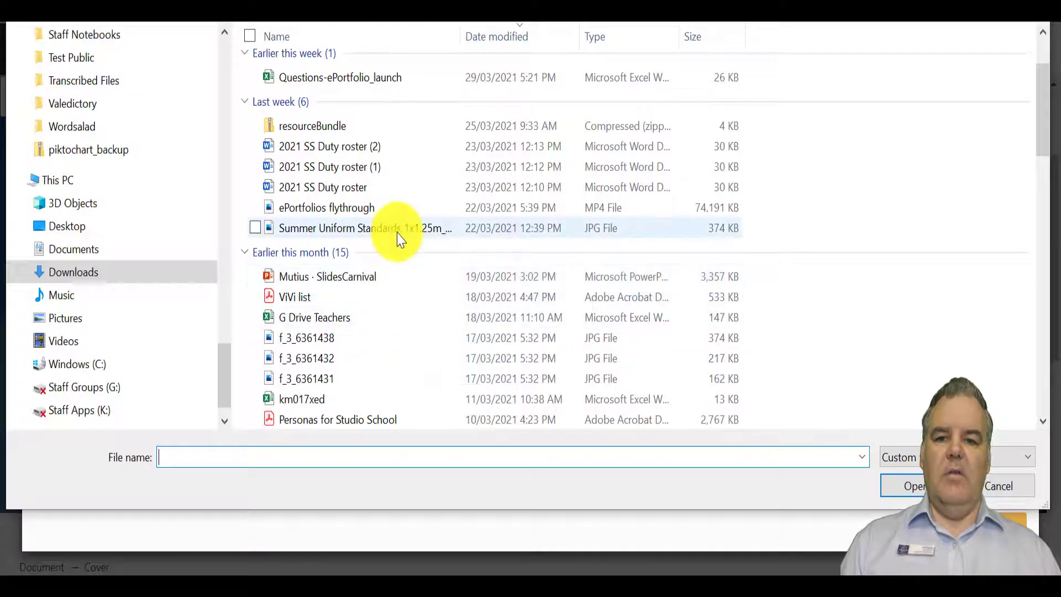
scroll(424, 310, "down", 1)
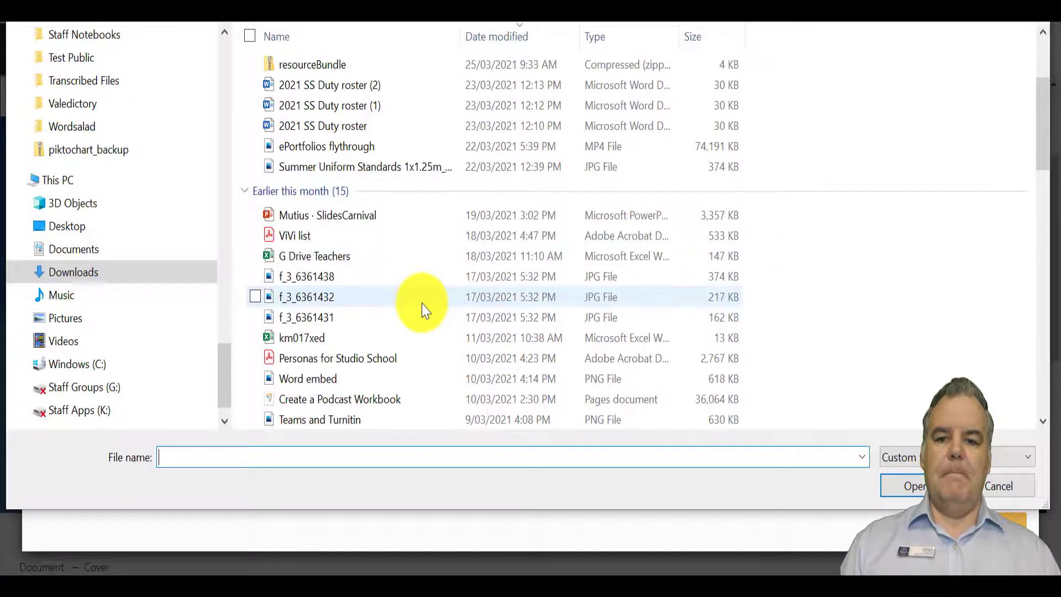
scroll(423, 311, "down", 4)
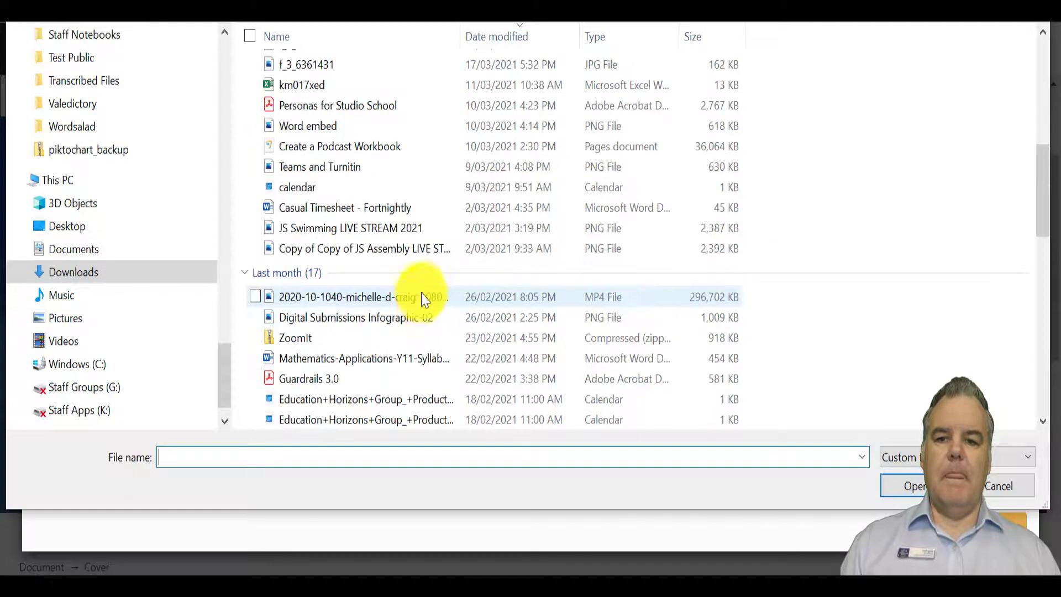
left_click(402, 228)
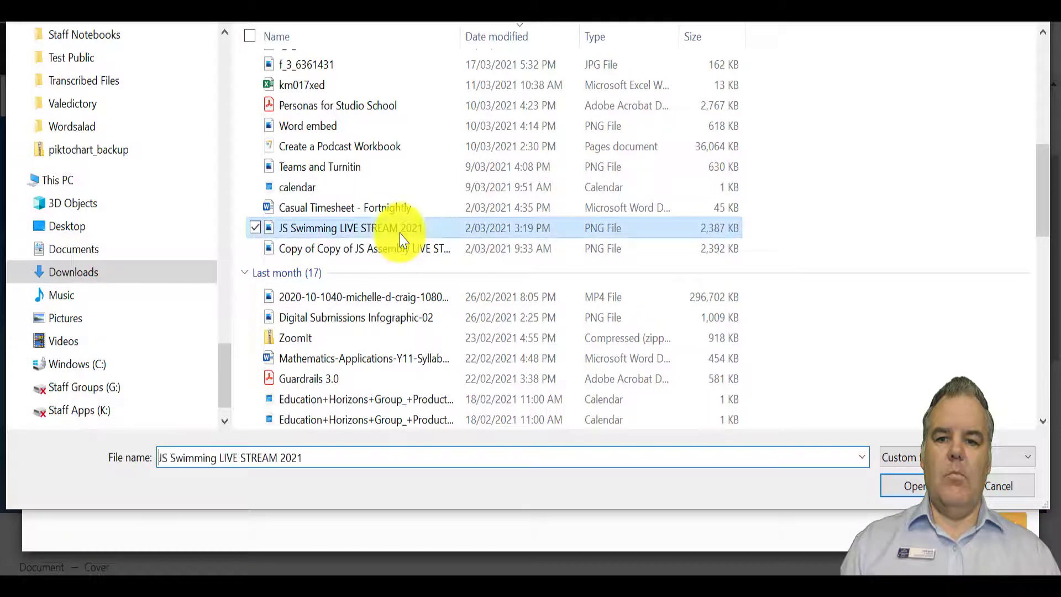
left_click(904, 486)
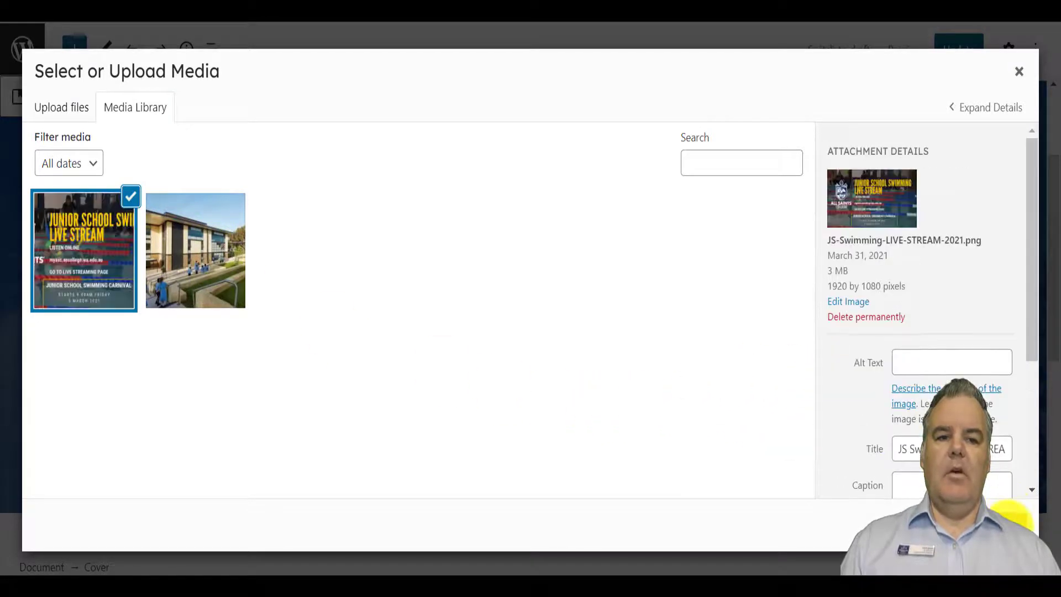
left_click(1011, 515)
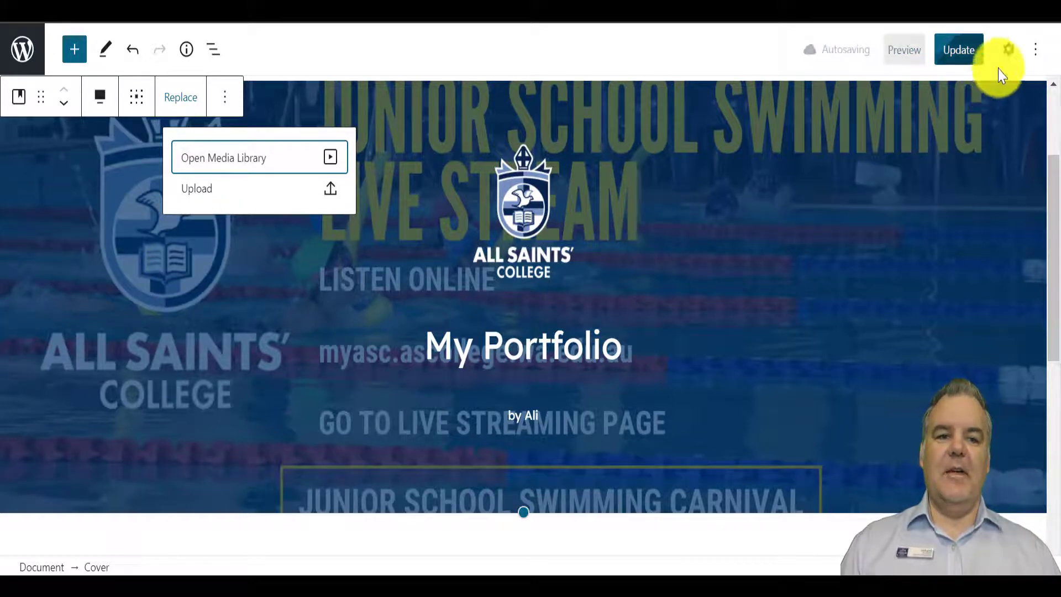
- Show the cover block's settings and try the fixed background option, turning it back off
left_click(1009, 50)
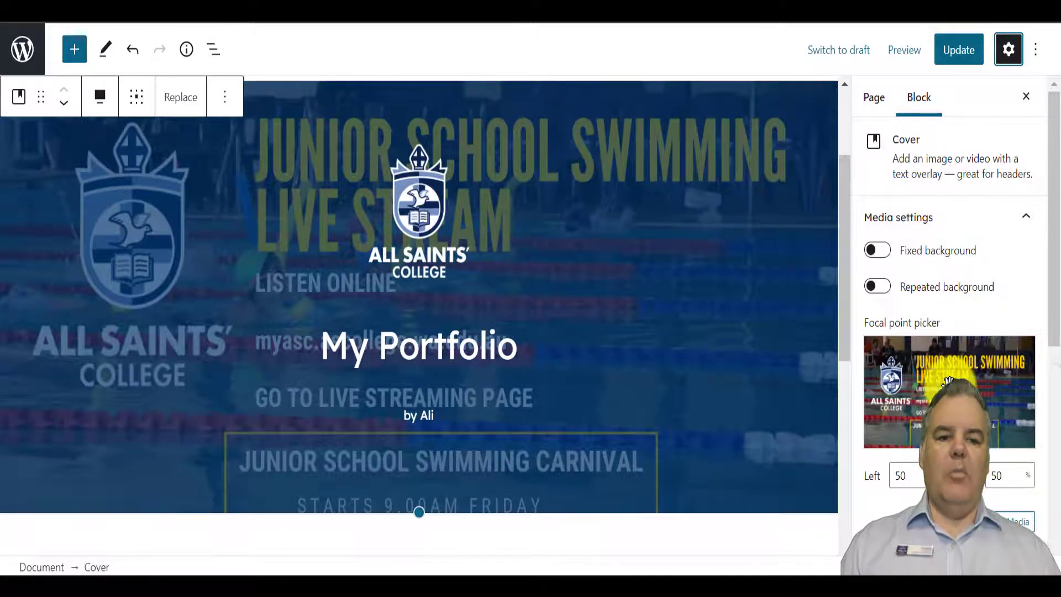
mouse_move(951, 386)
left_mouse_down()
mouse_move(960, 358)
mouse_move(943, 436)
mouse_move(936, 398)
mouse_move(950, 377)
left_mouse_up()
left_click(883, 254)
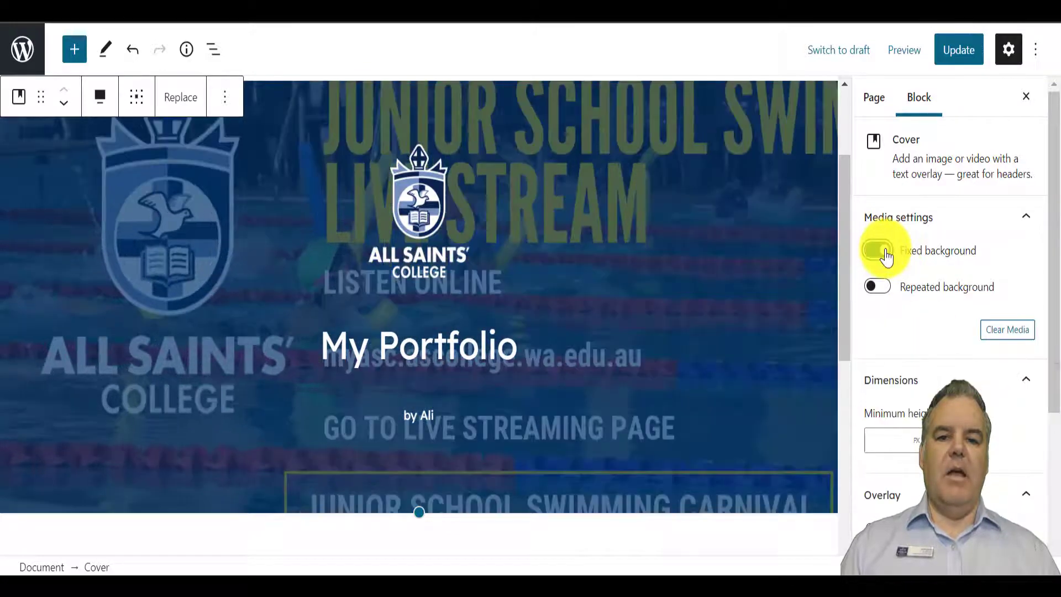
left_click(884, 252)
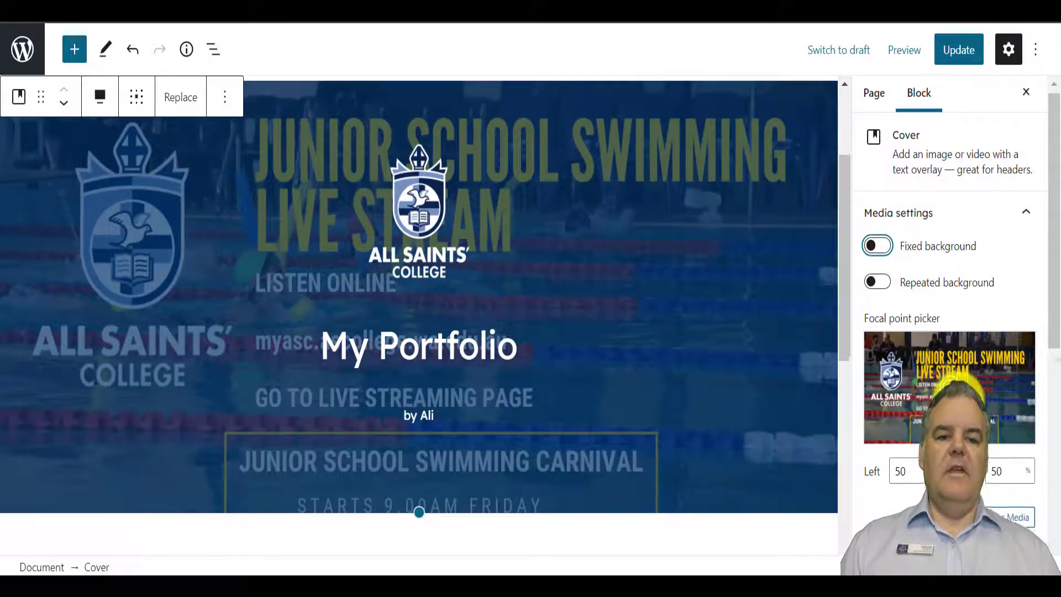
- Try white and light grey overlays on the cover, settling on the light blue solid colour
scroll(913, 342, "down", 4)
scroll(913, 343, "down", 4)
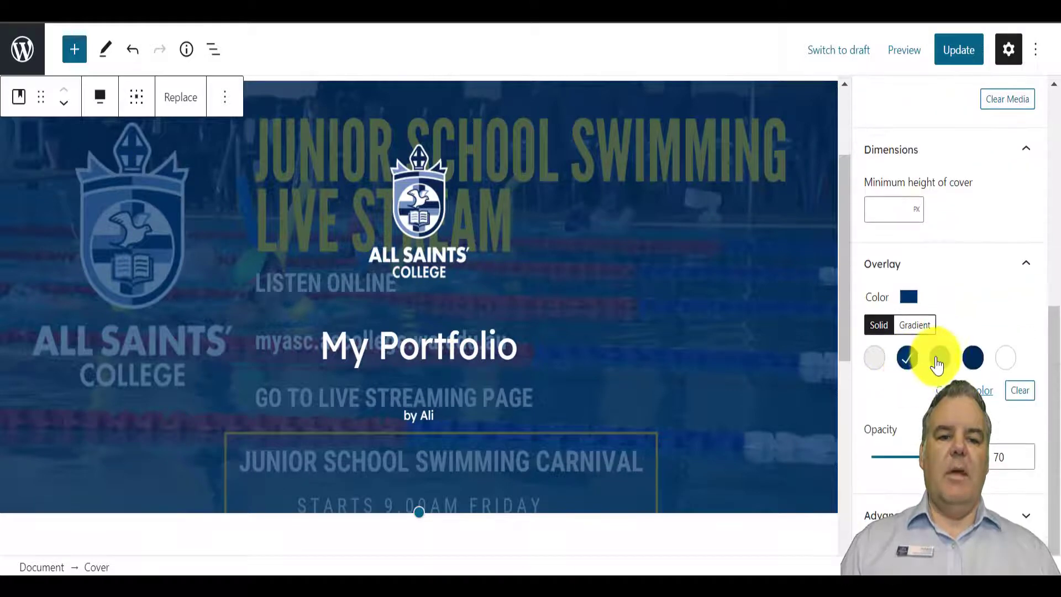
left_click(1005, 362)
left_click(876, 365)
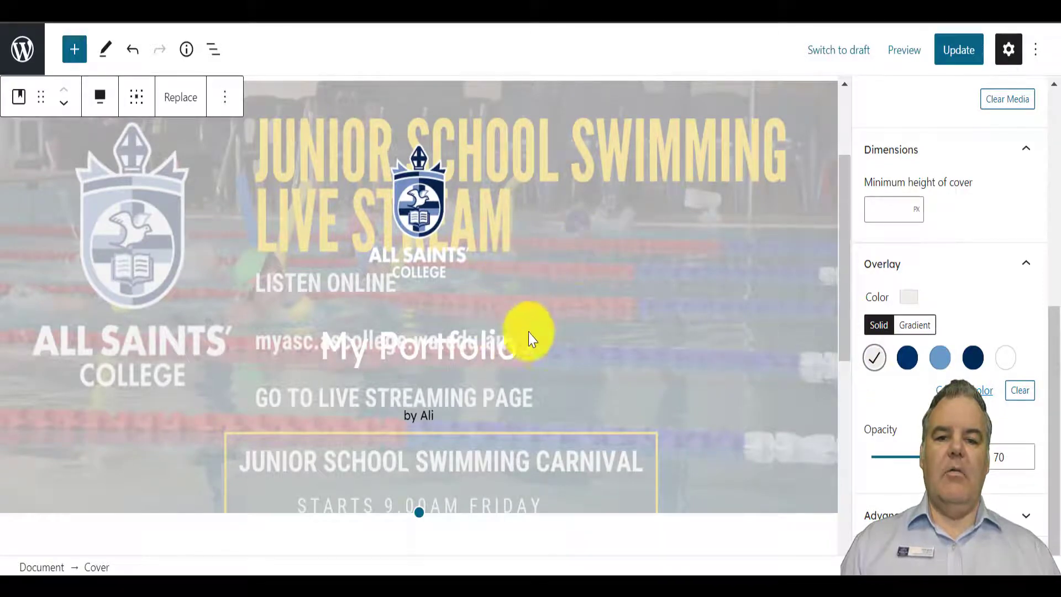
left_click(939, 357)
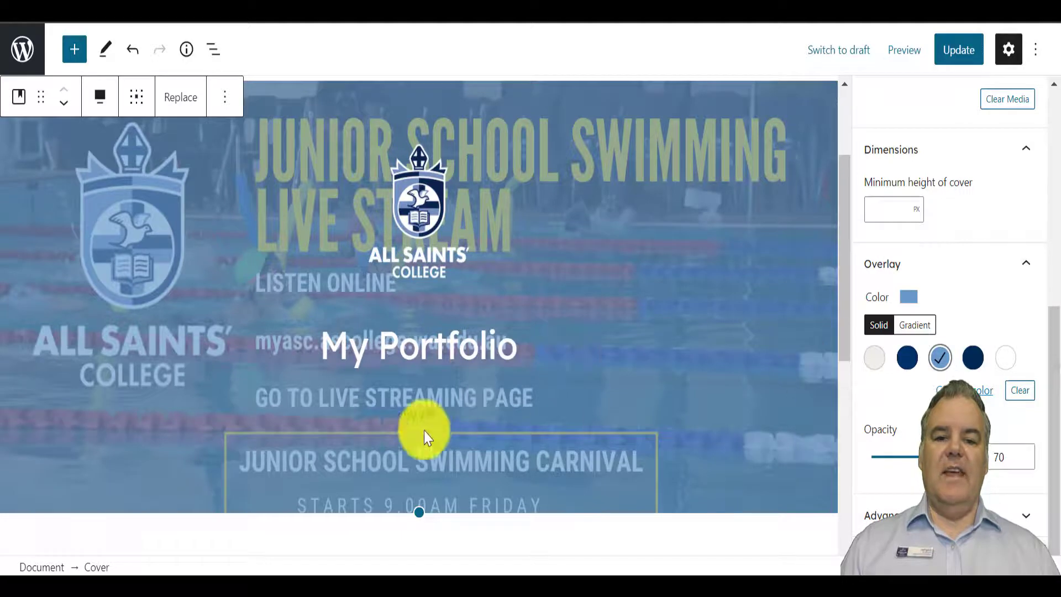
- Format the byline under the cover title with white text and the Large font size
left_click(443, 415)
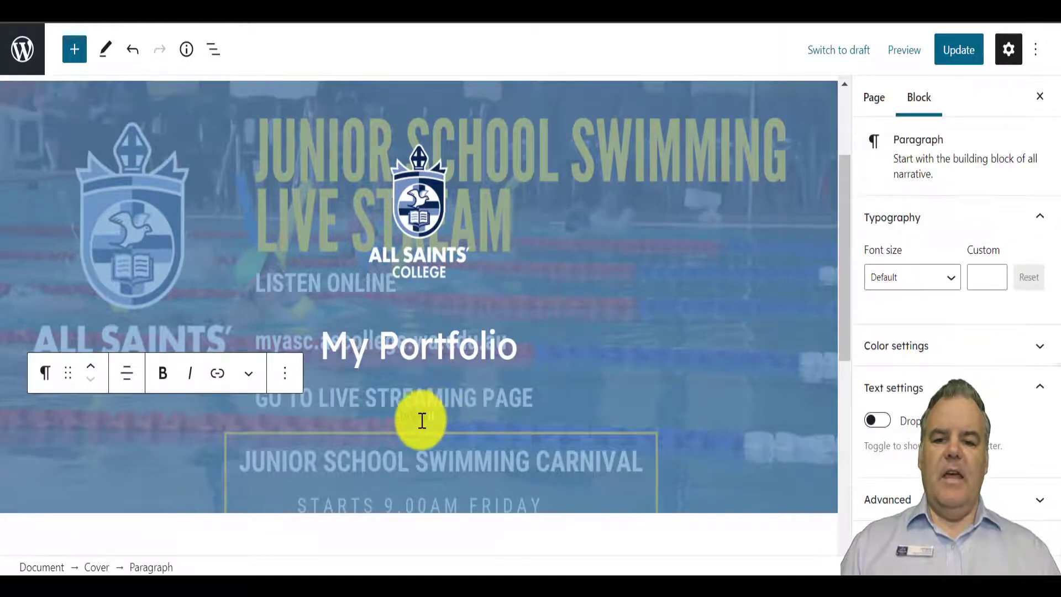
left_click_drag(392, 421, 599, 443)
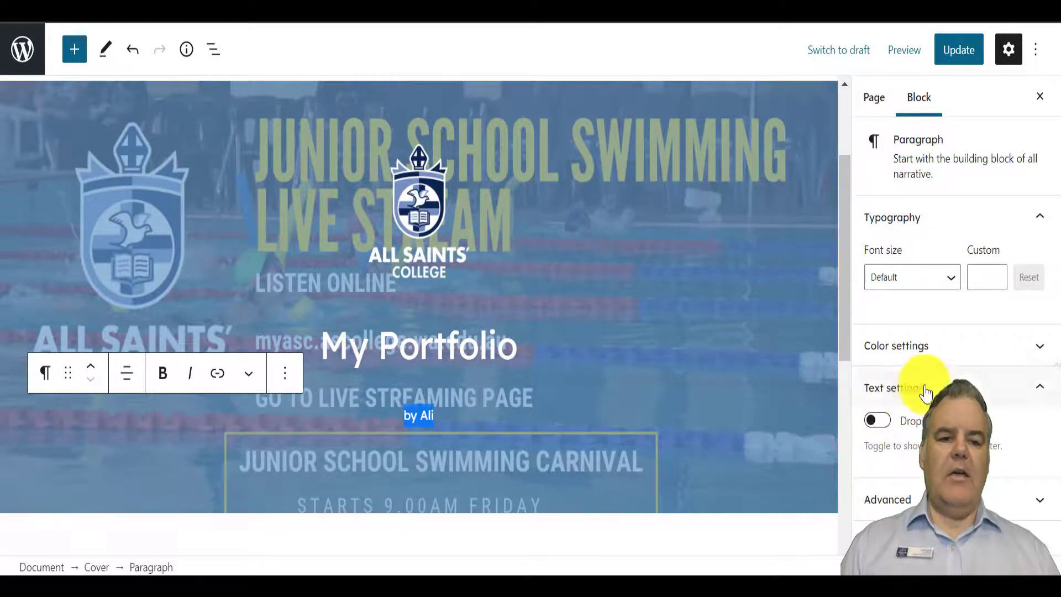
left_click(1041, 347)
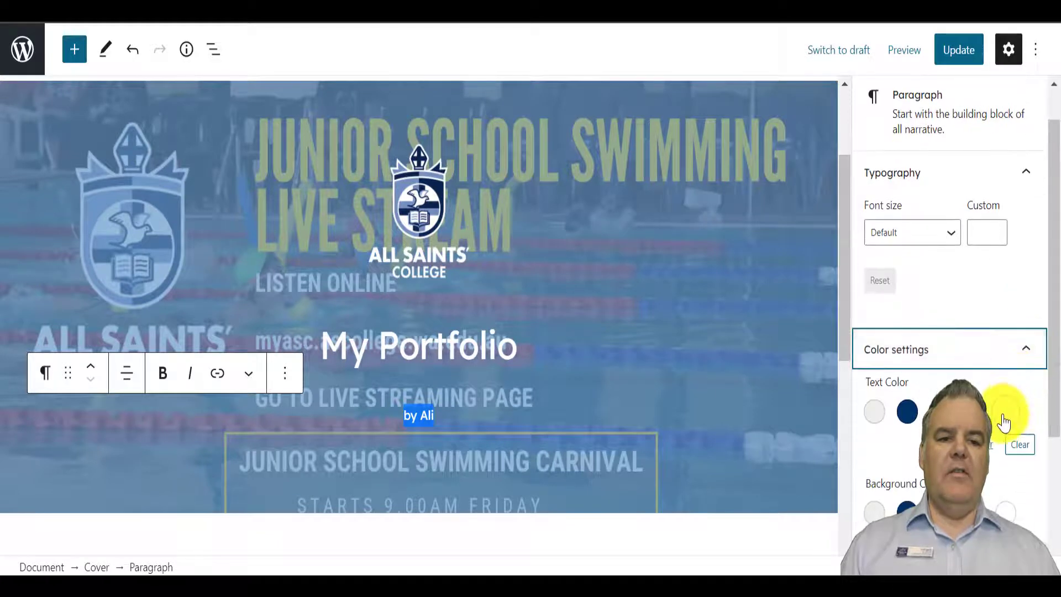
left_click(1002, 417)
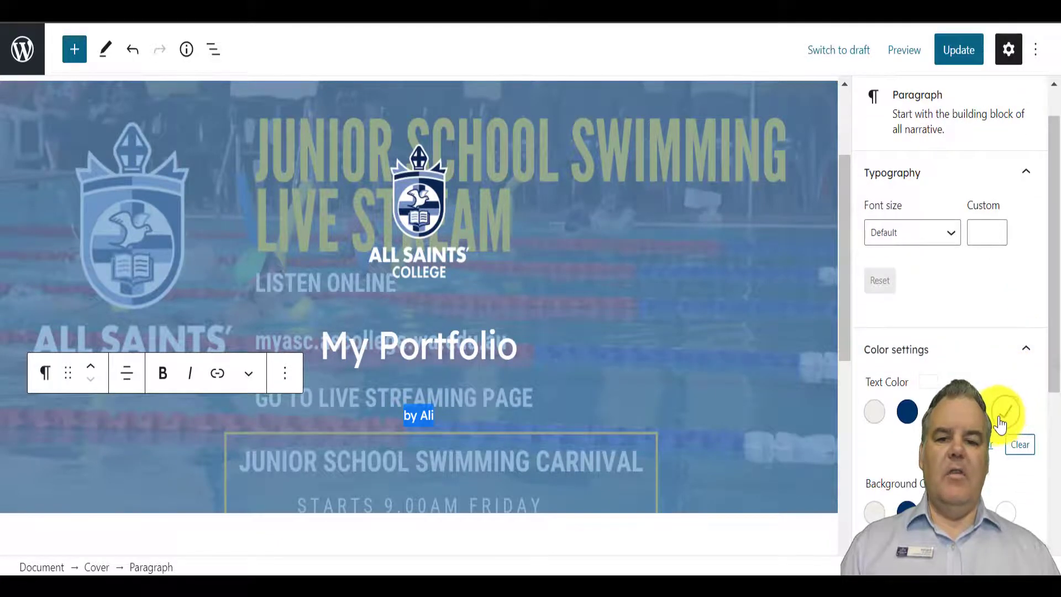
left_click(958, 234)
left_click(933, 406)
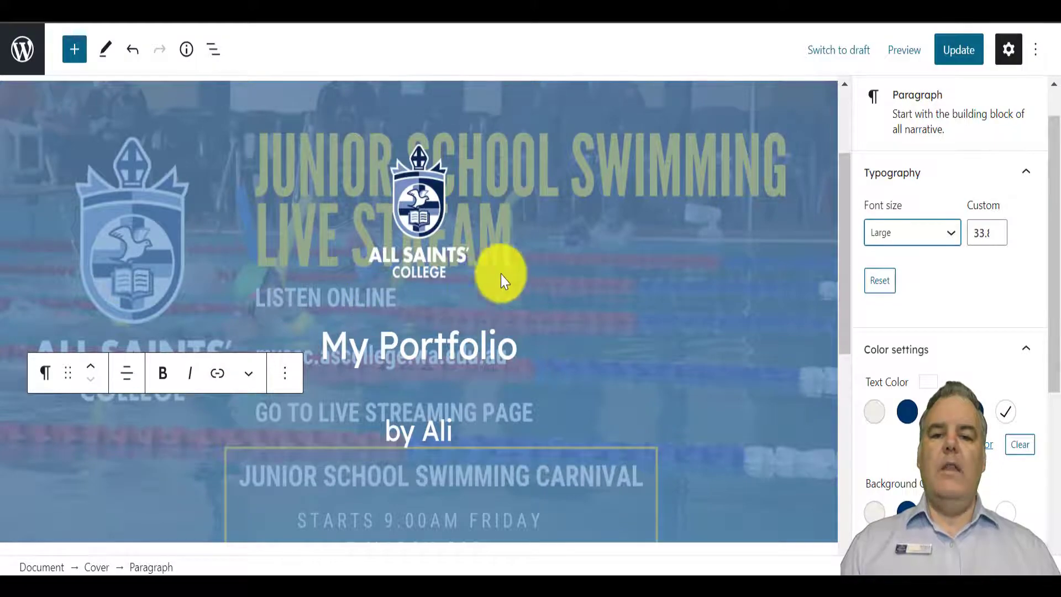
- Look over the rest of the Home page and return to the pages list, leaving without saving changes
left_click(953, 58)
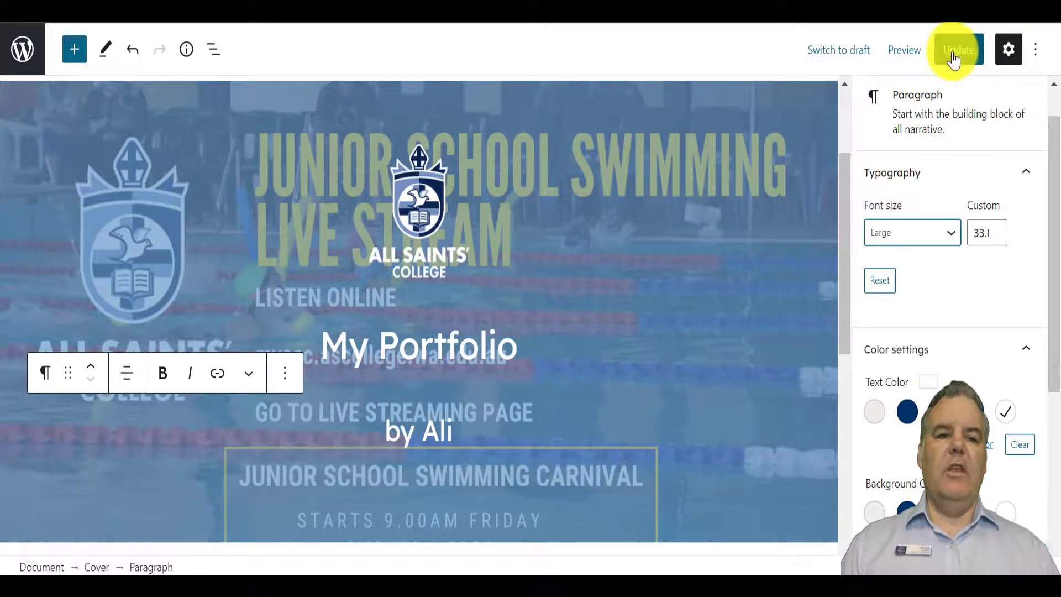
scroll(618, 334, "down", 5)
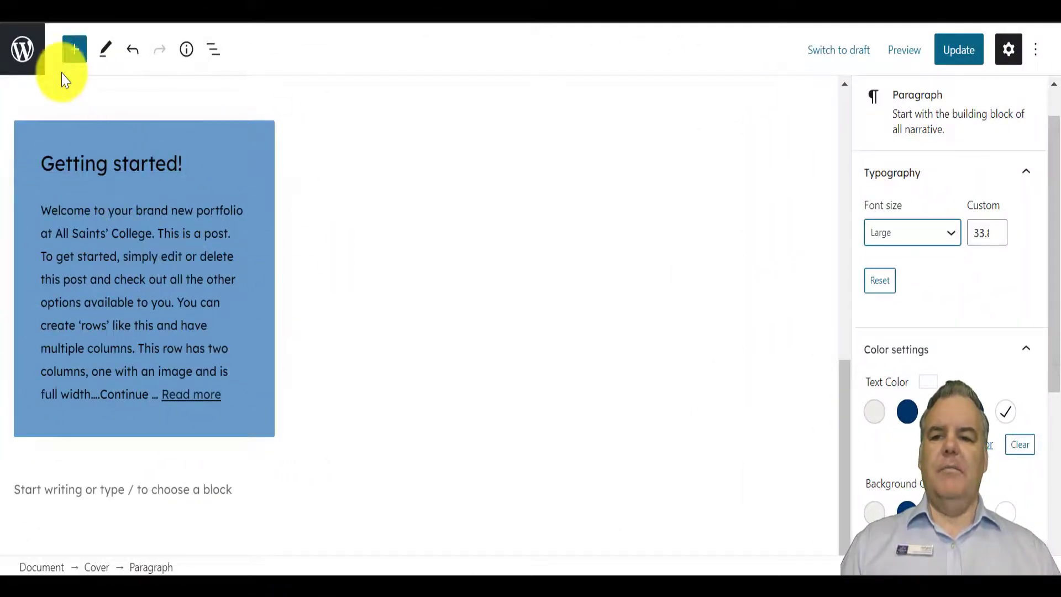
left_click(24, 48)
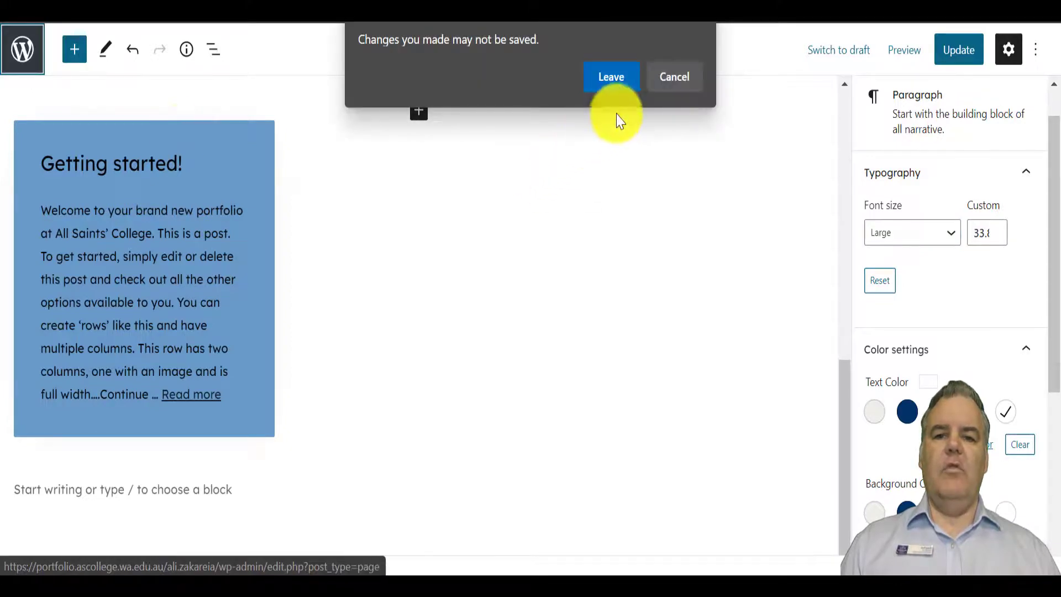
left_click(608, 77)
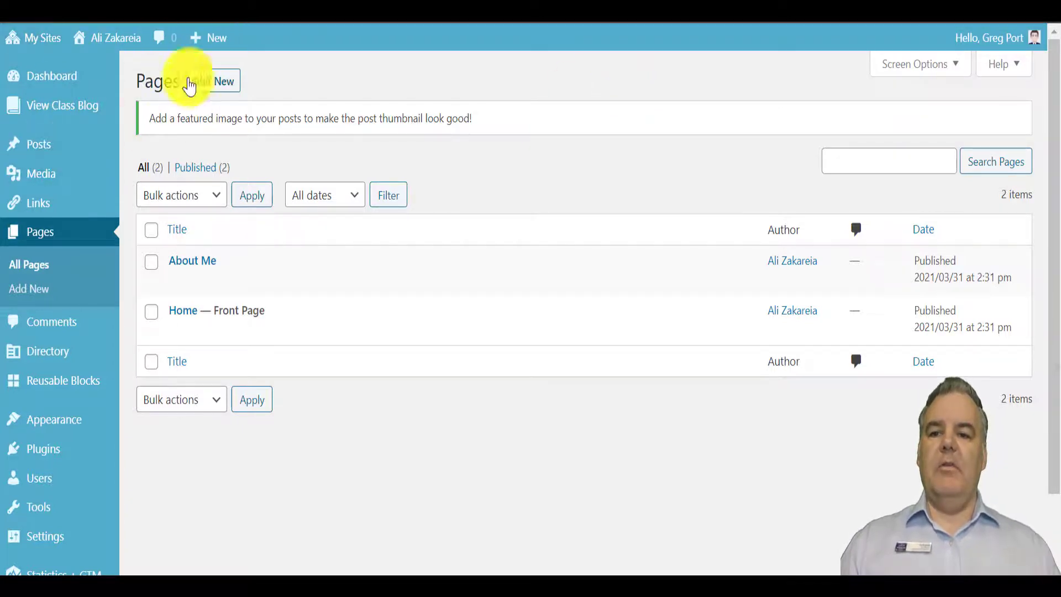
- Open the About Me page for editing and delete the words "Introduce yourself!" from its intro text
left_click(178, 283)
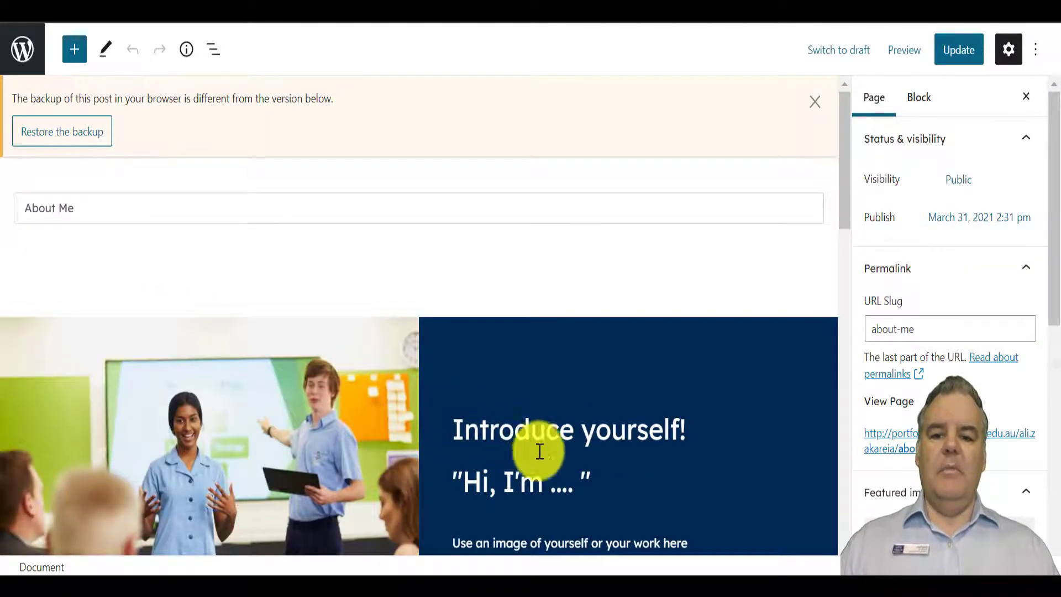
scroll(583, 470, "down", 3)
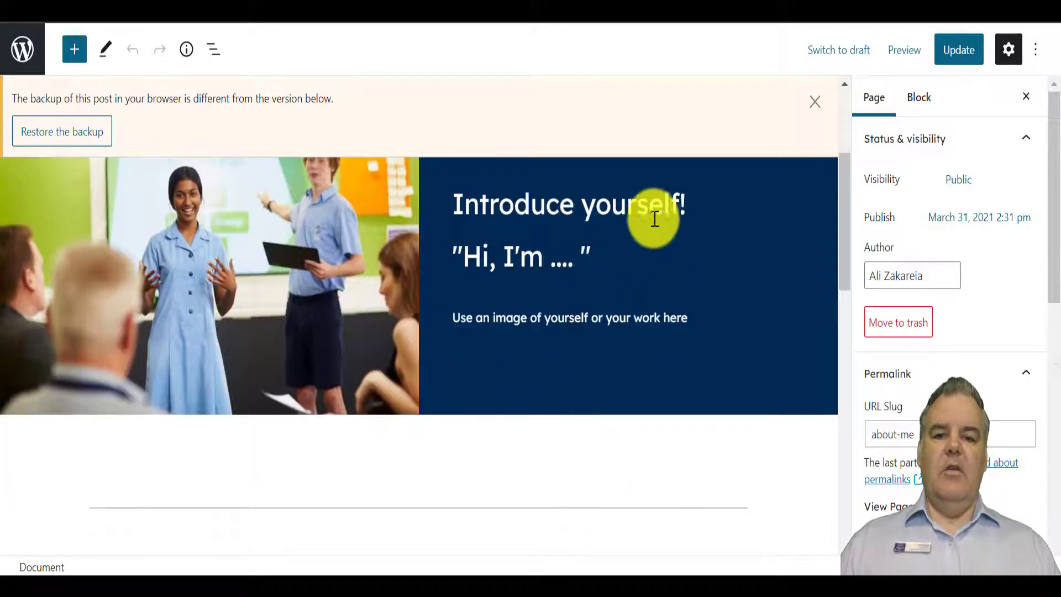
left_click(699, 208)
left_click_drag(698, 207, 448, 203)
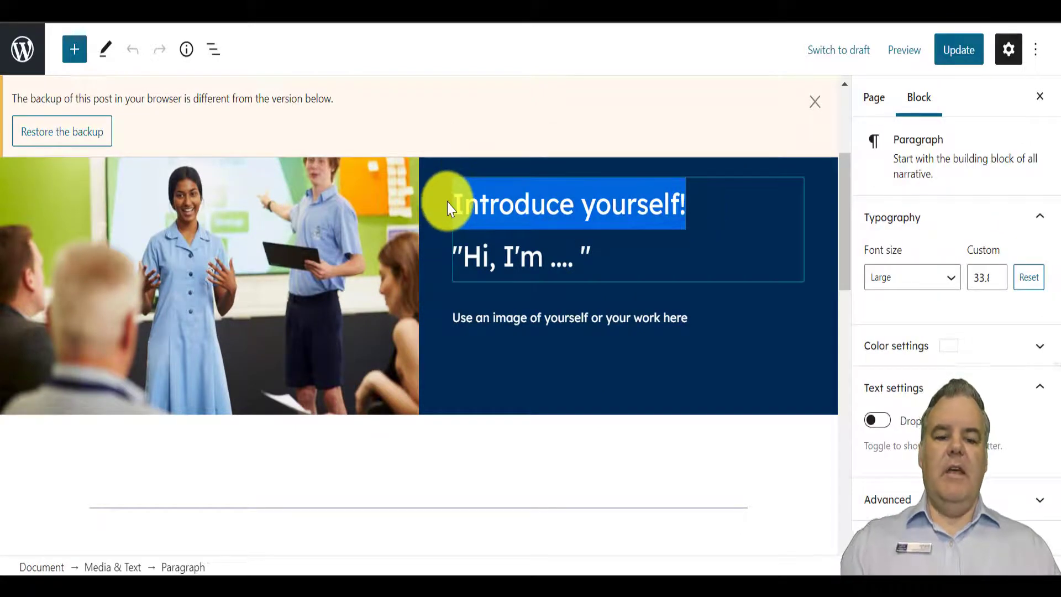
key("BackSpace")
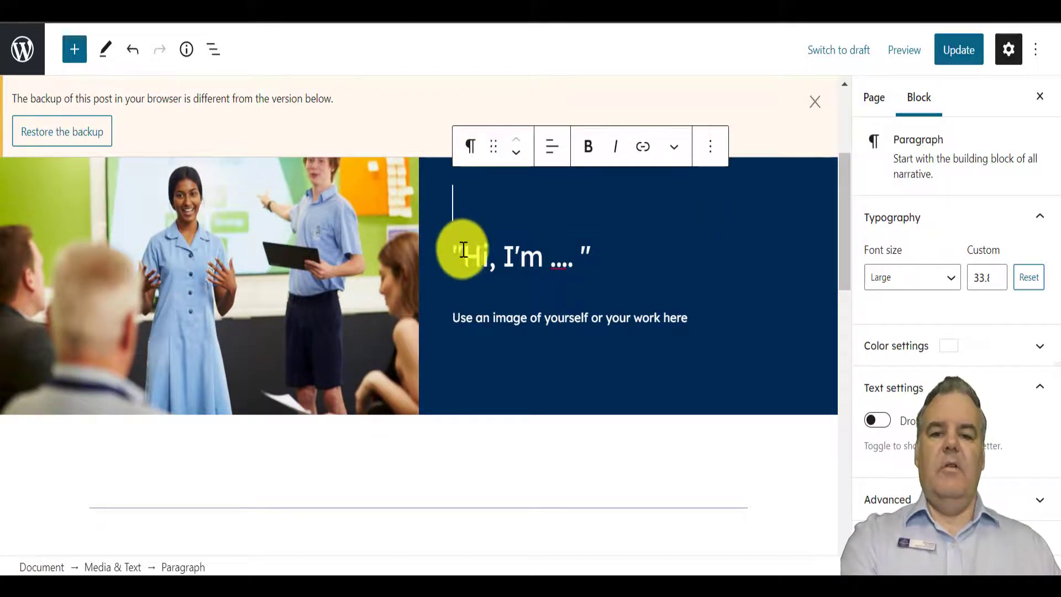
- Remove the quotation marks and the empty line above so the intro heading reads "Hi, I'm ...."
key("Down")
key("End")
key("BackSpace")
left_click(463, 253)
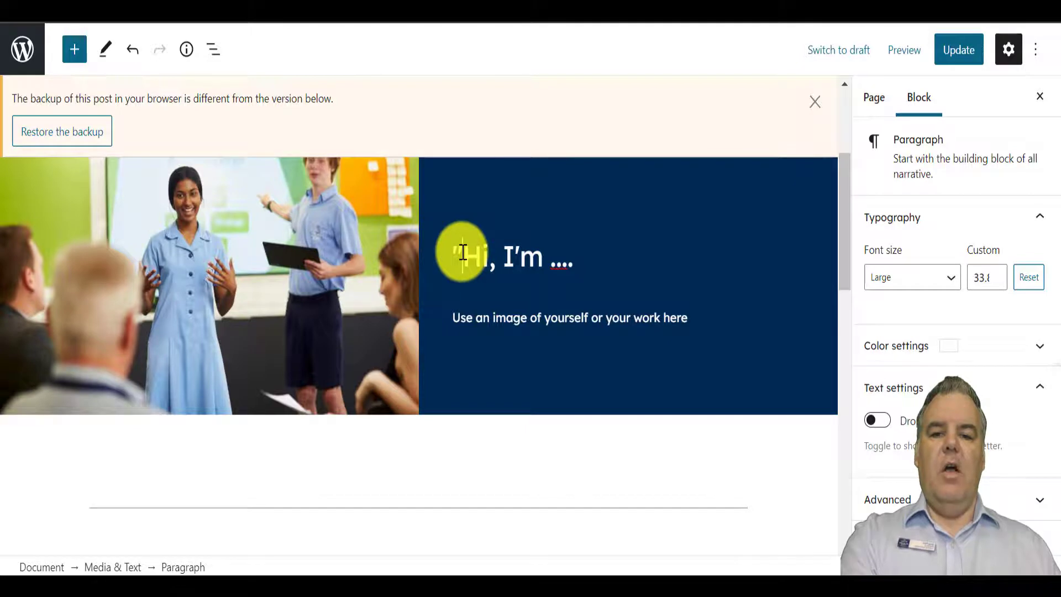
key("BackSpace")
key("BackSpace")
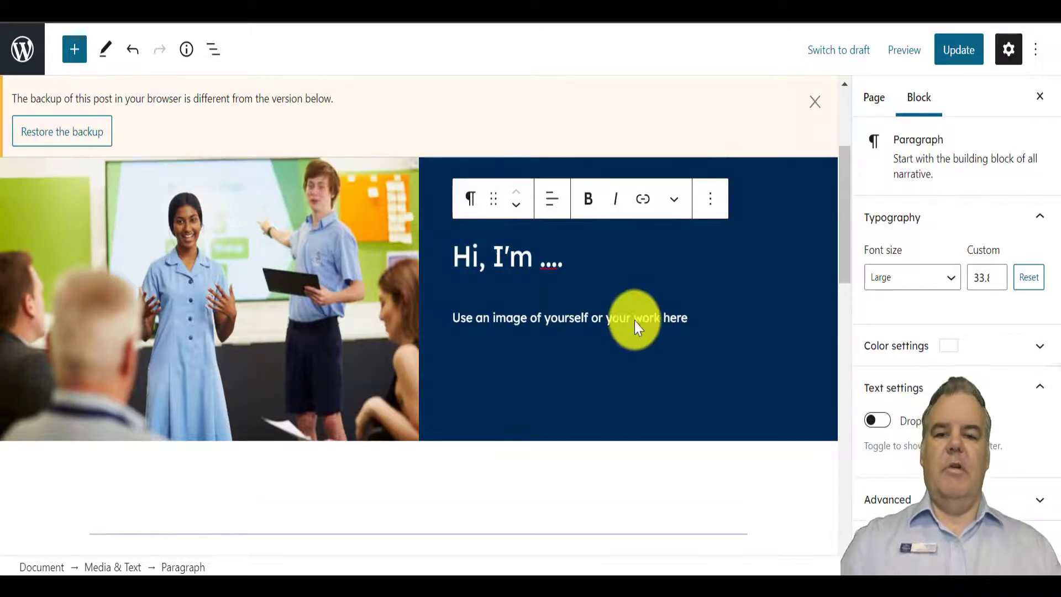
- Delete the placeholder line "Use an image of yourself or your work here" and inspect the adjacent image's block settings
triple_click(446, 323)
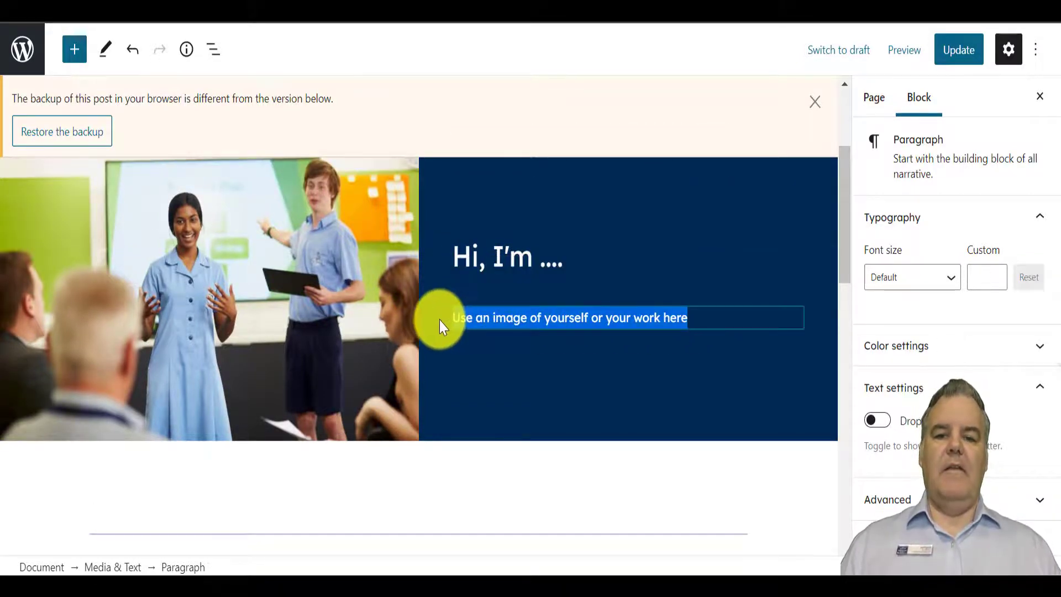
key("BackSpace")
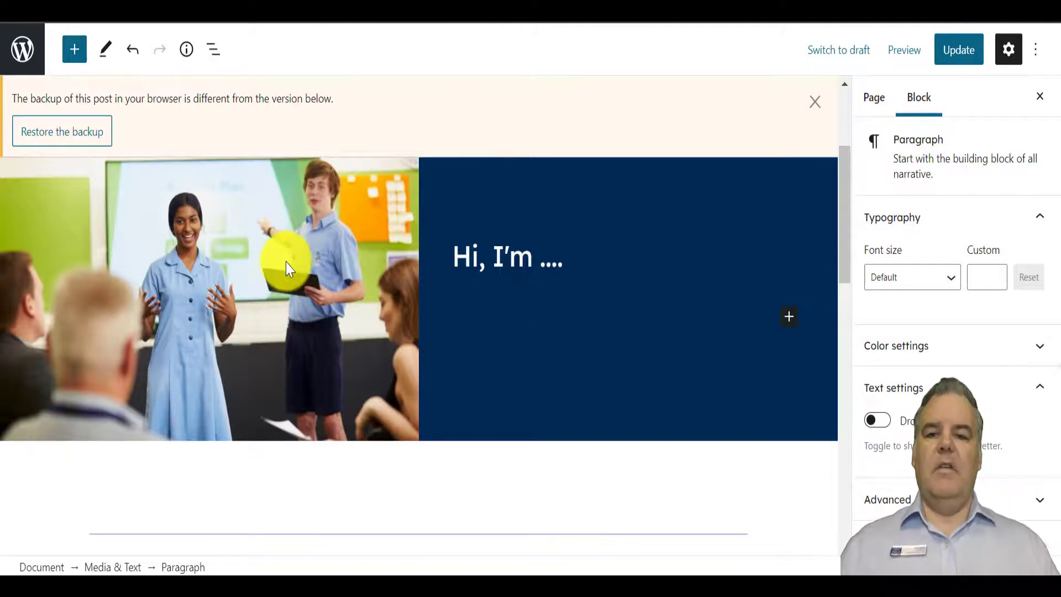
left_click(286, 263)
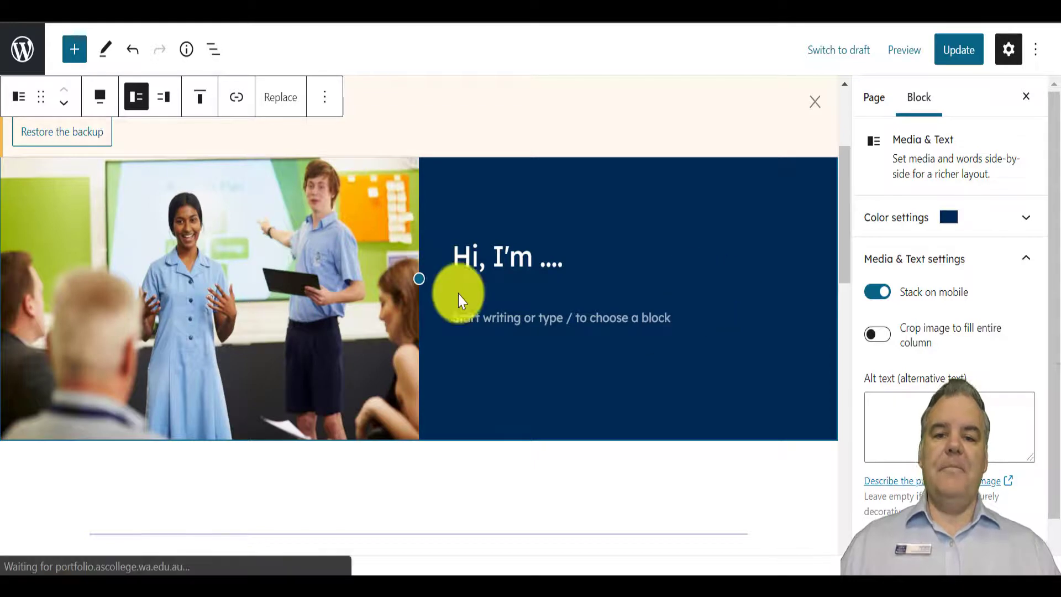
left_click(658, 326)
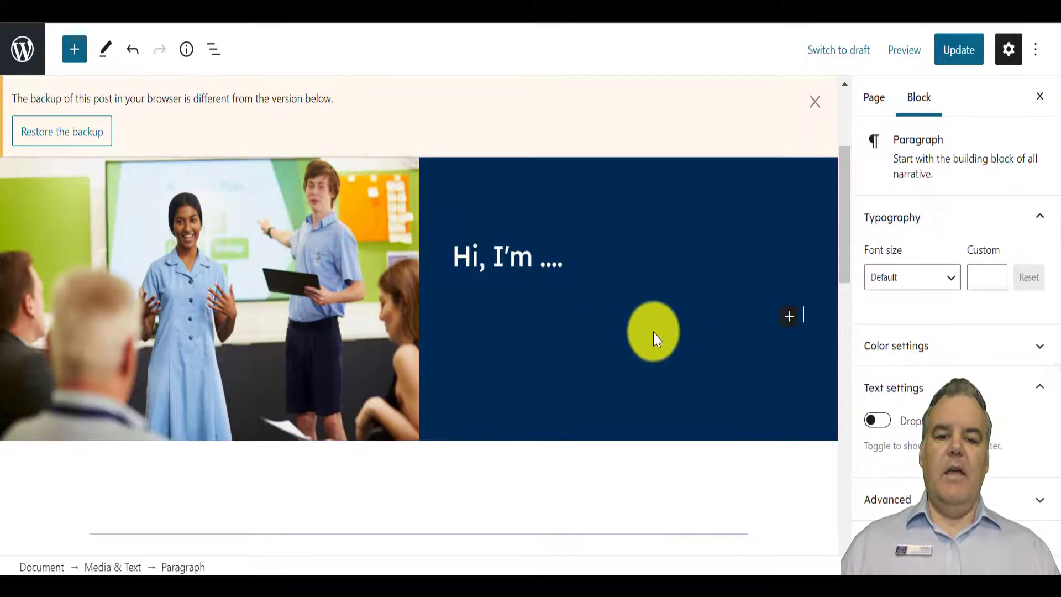
- Examine the remaining template sections of the About Me page and dismiss the backup notice
scroll(512, 348, "down", 5)
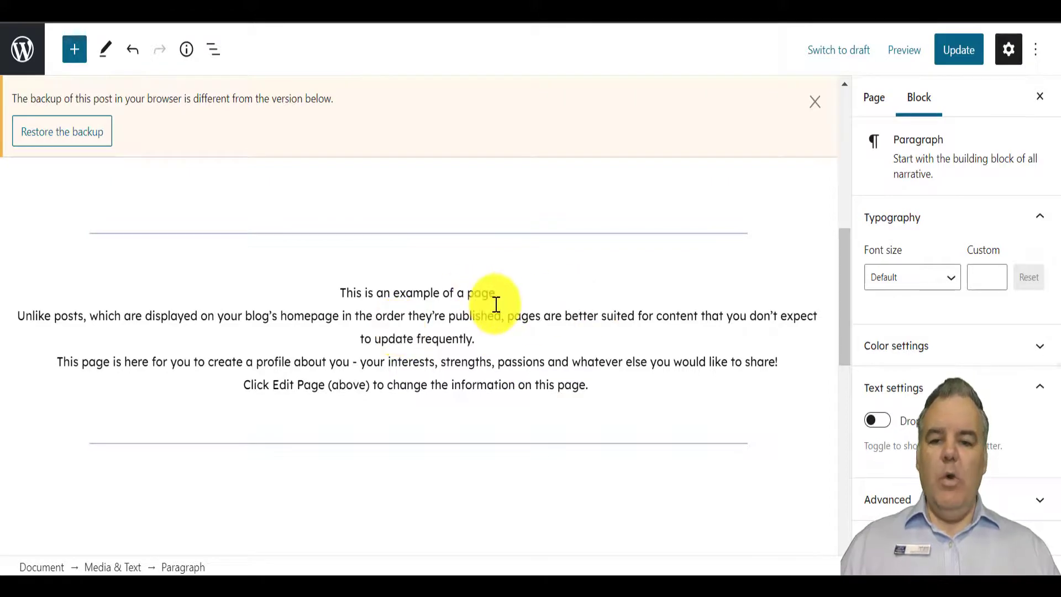
scroll(495, 303, "down", 5)
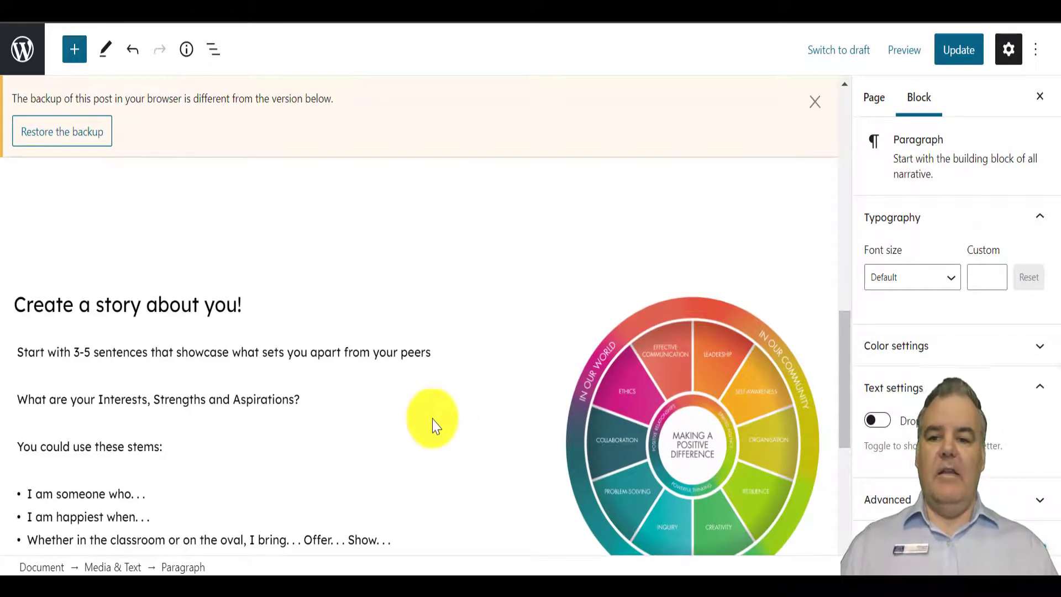
scroll(426, 421, "down", 5)
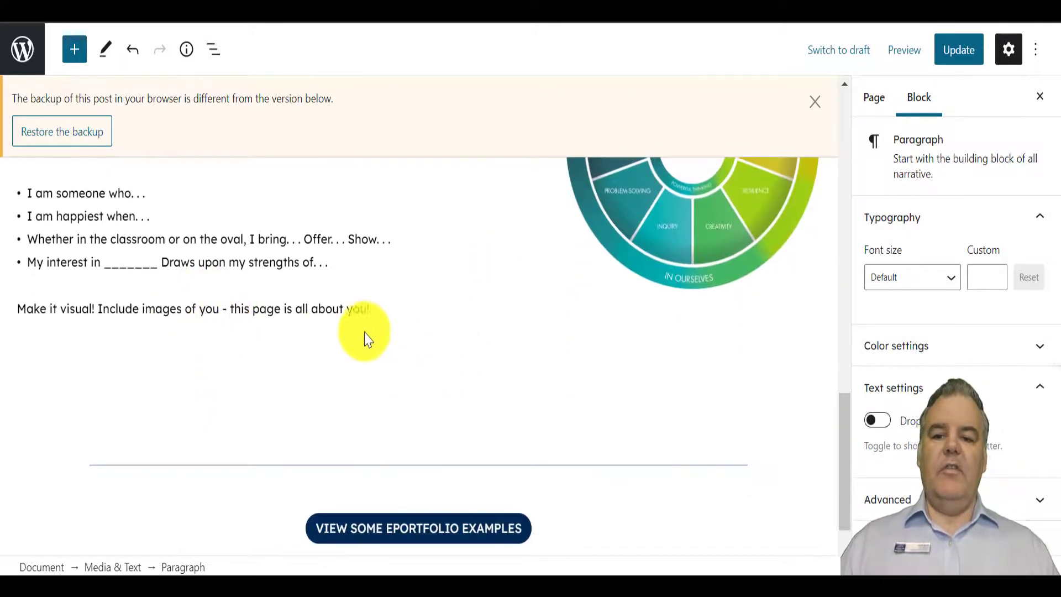
scroll(362, 340, "up", 5)
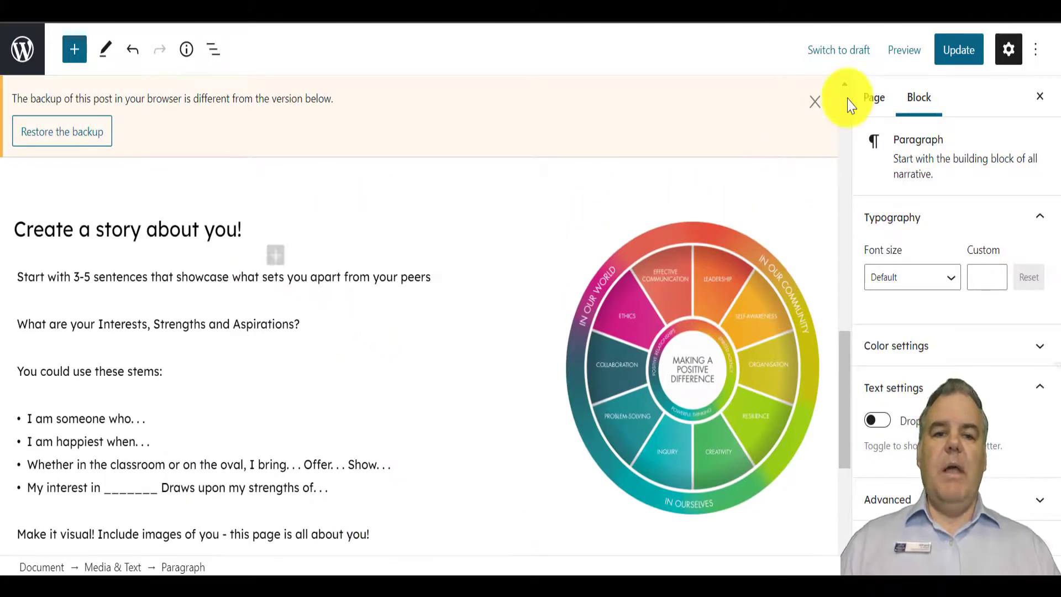
left_click(815, 102)
scroll(331, 348, "up", 3)
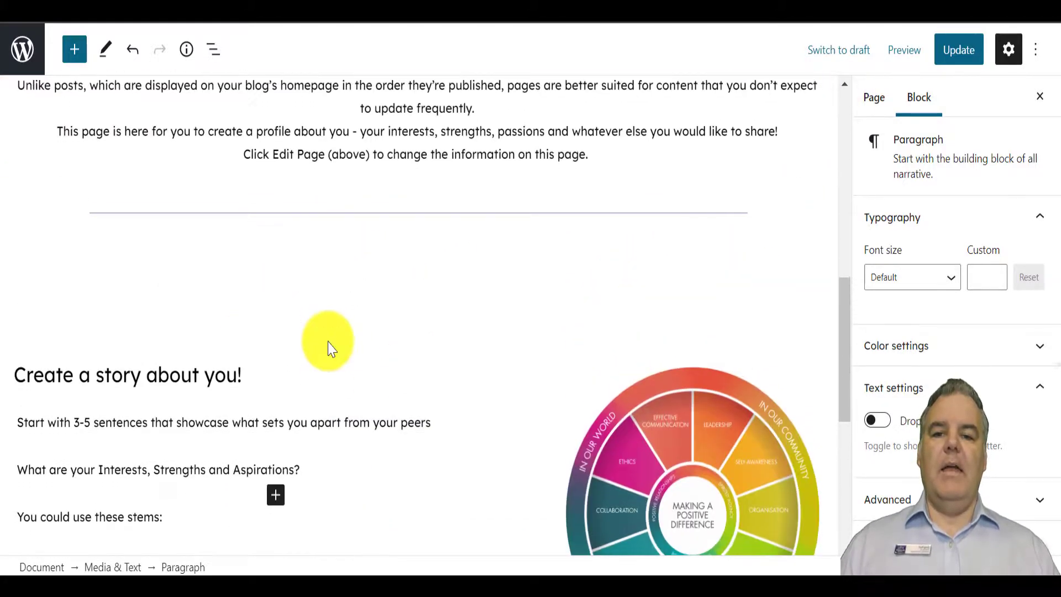
scroll(330, 345, "down", 5)
scroll(329, 342, "up", 5)
scroll(329, 345, "up", 10)
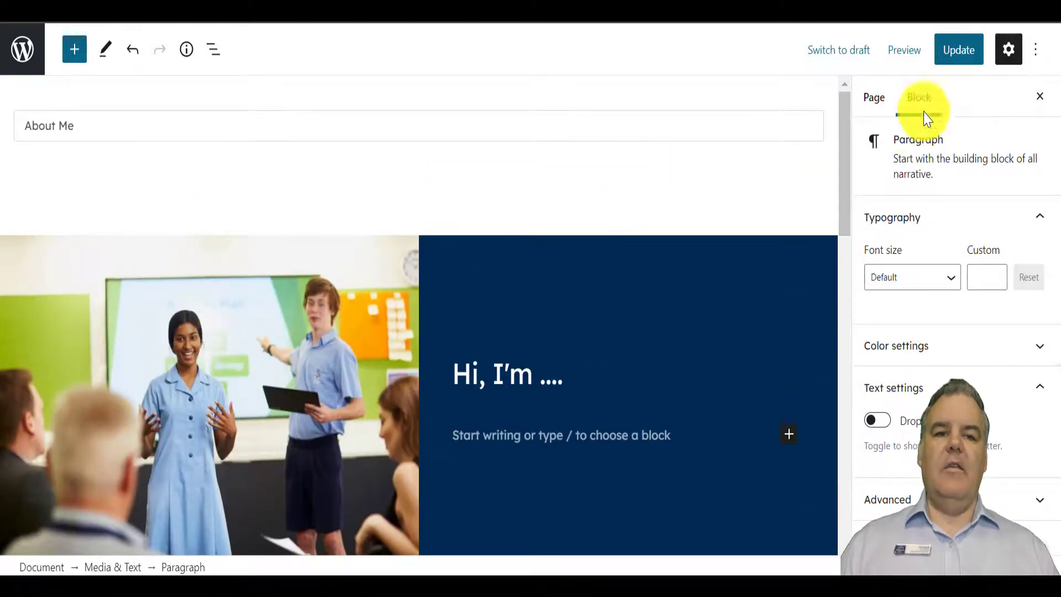
- Leave the About Me editor without saving changes and open the list of all posts
left_click(25, 46)
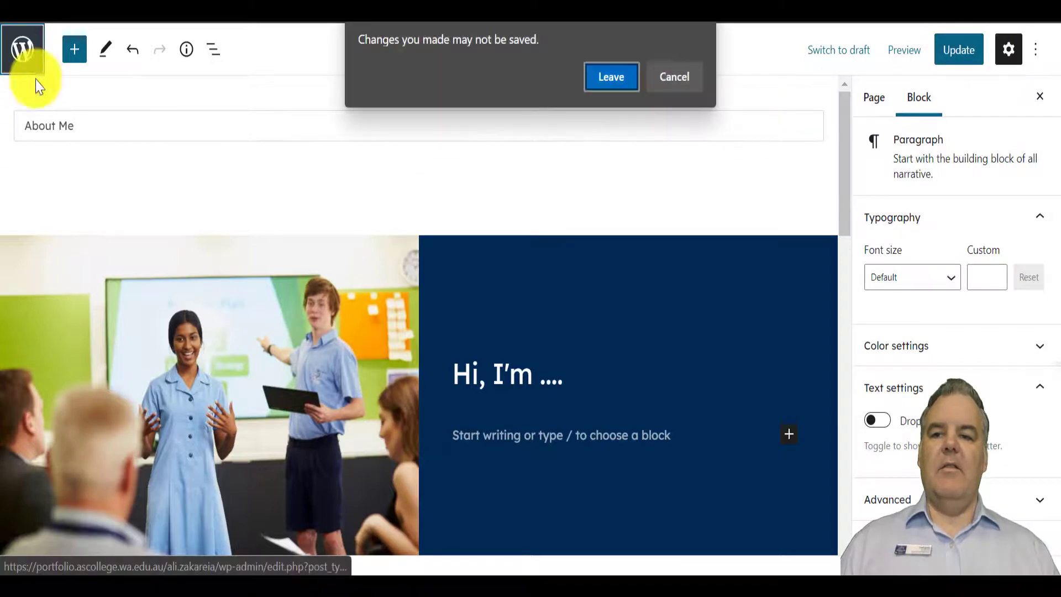
left_click(618, 82)
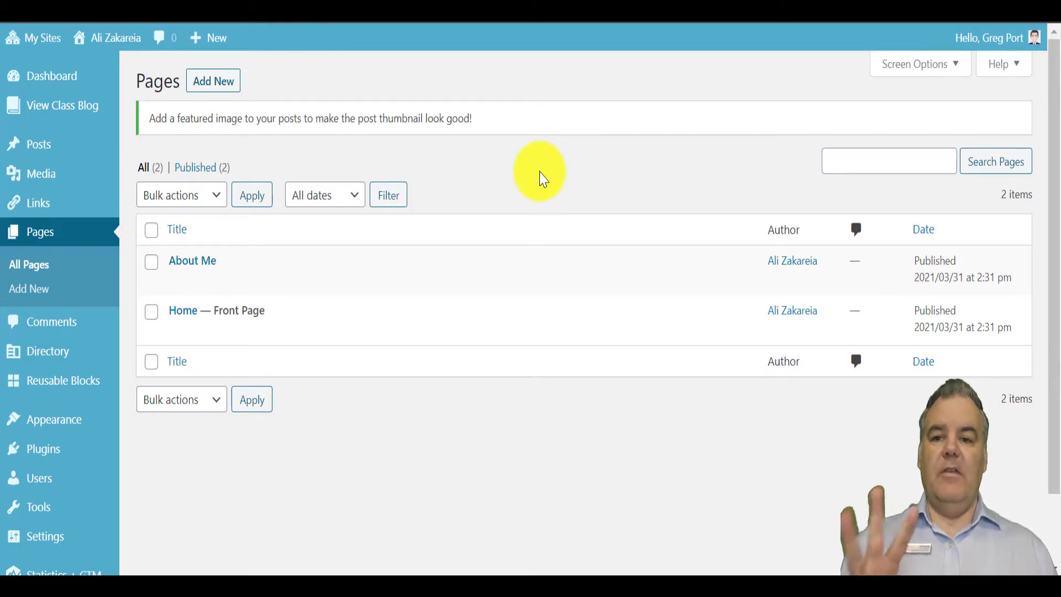
left_click(33, 142)
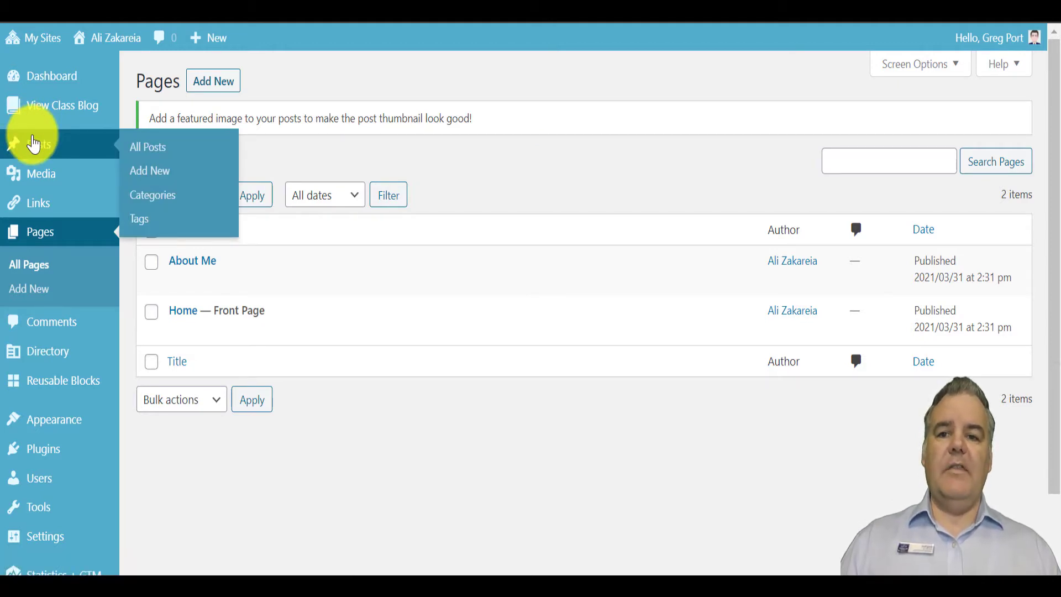
mouse_move(221, 255)
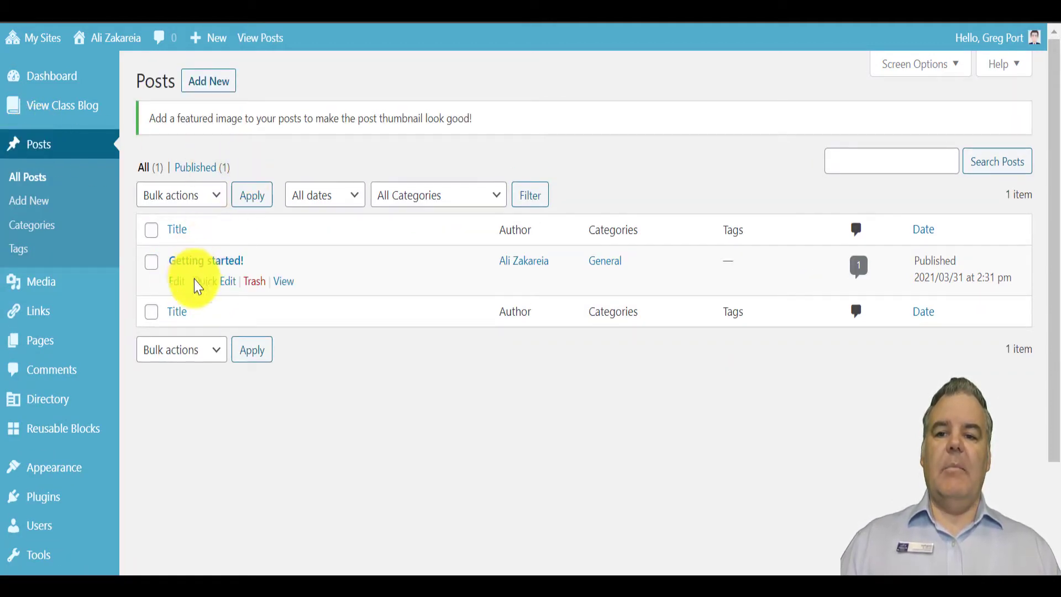